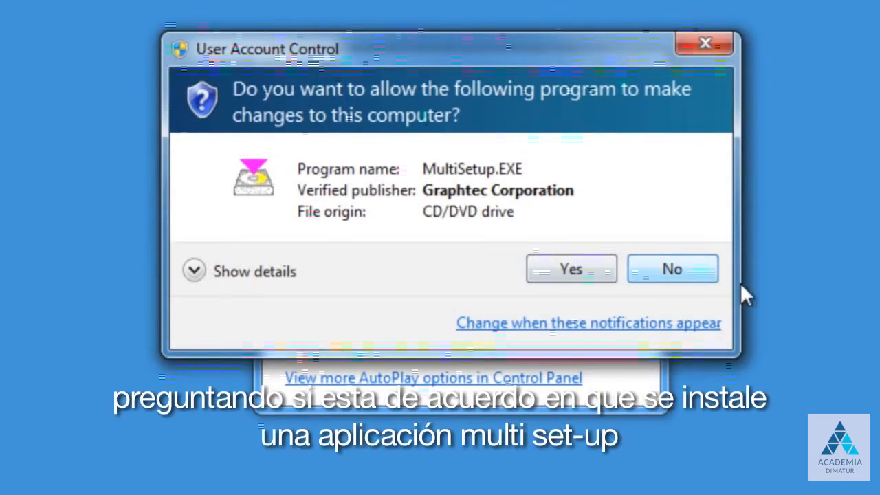
- Install Cutting Plotter Controller for FC8000 Ver.1.40 into its default folder from the FC8600 installer
click(569, 265)
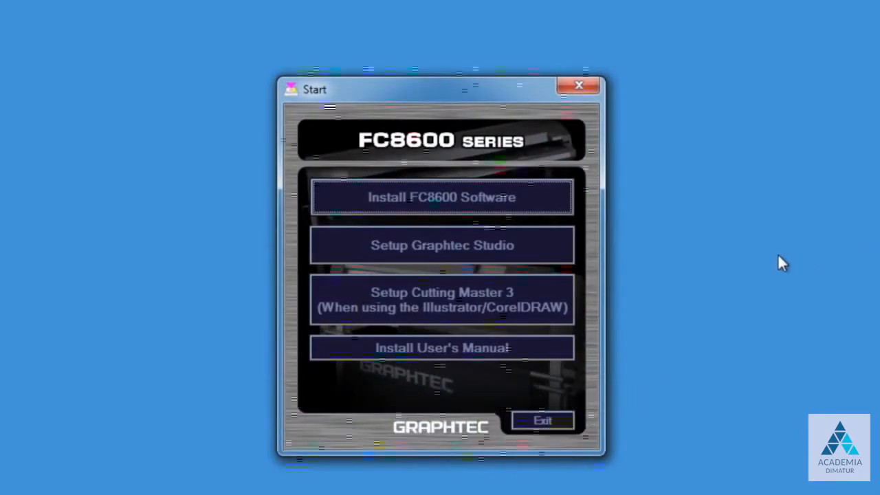
click(461, 191)
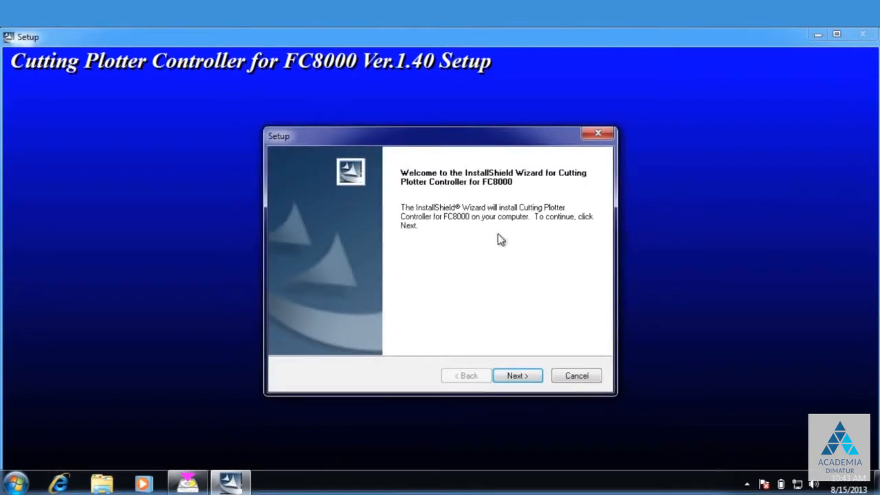
click(513, 376)
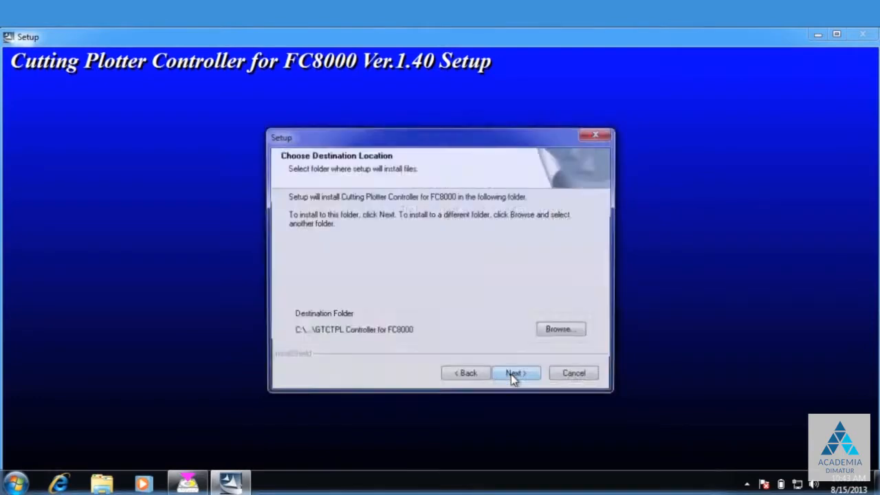
click(527, 378)
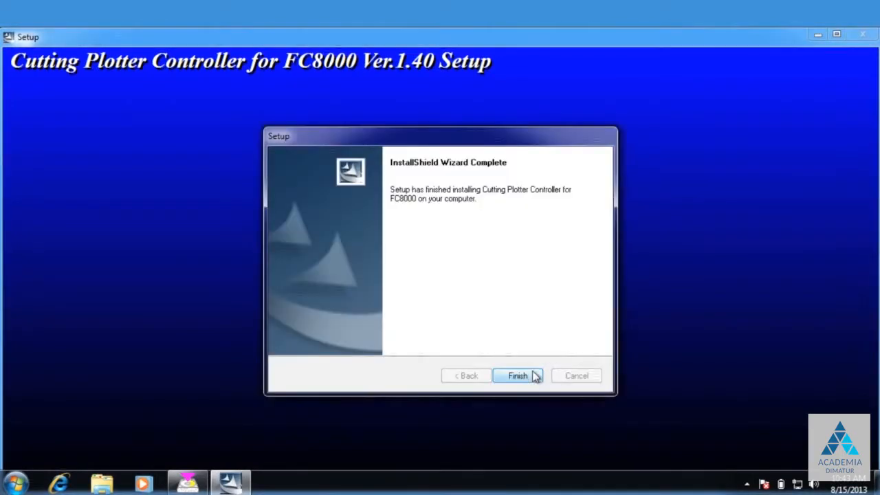
click(532, 375)
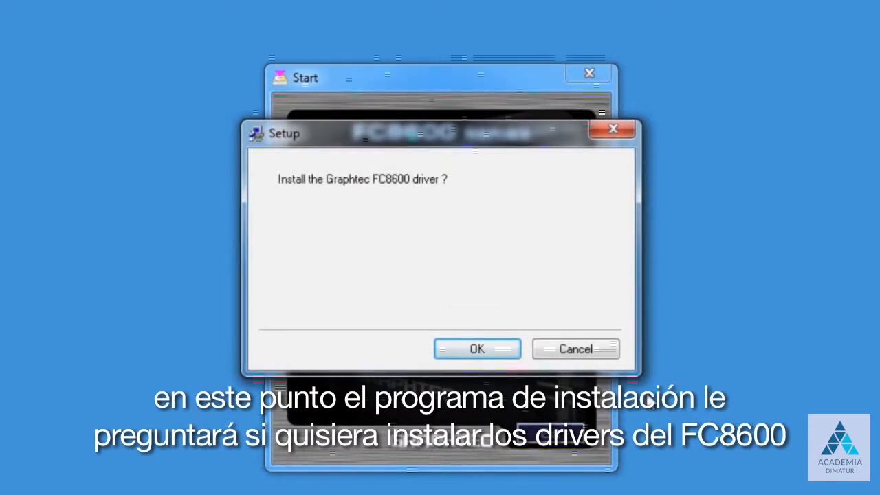
- Install the Graphtec FC8600 driver using the USB port and acknowledge its completion
click(475, 348)
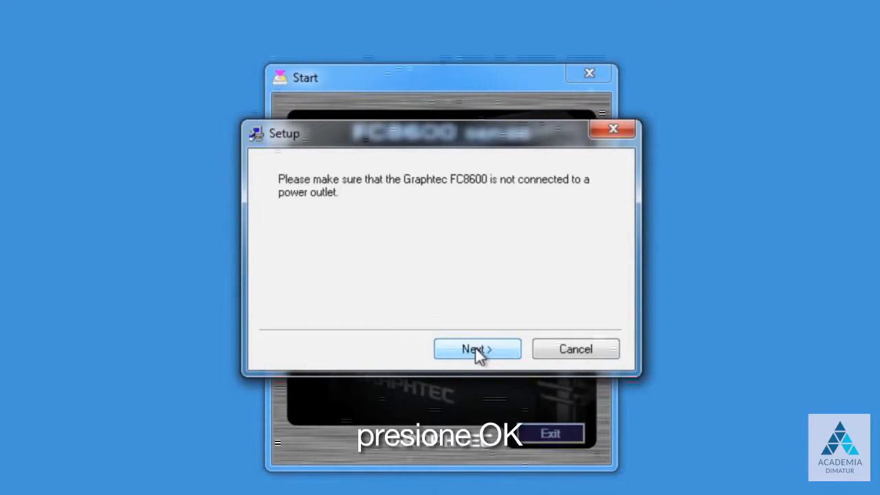
click(476, 348)
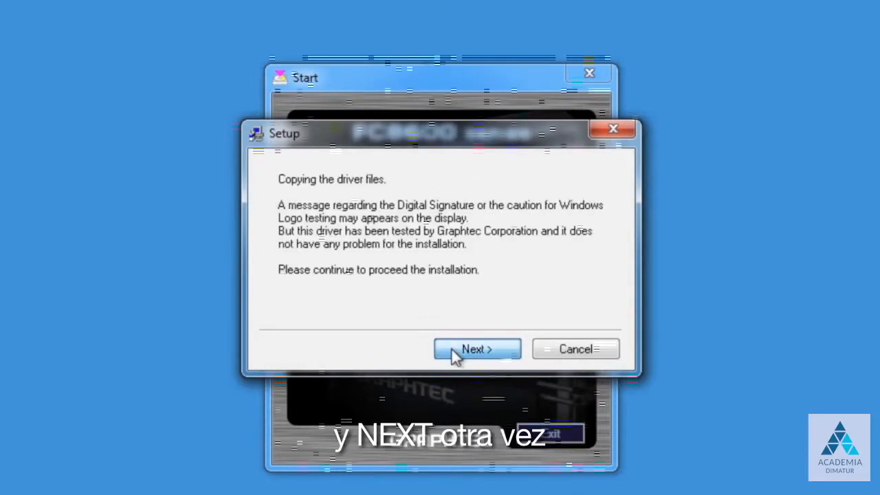
click(454, 351)
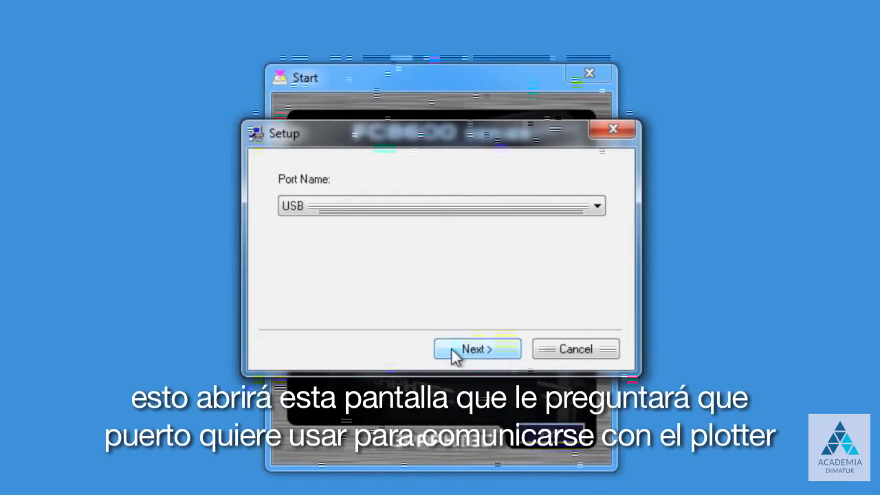
click(597, 206)
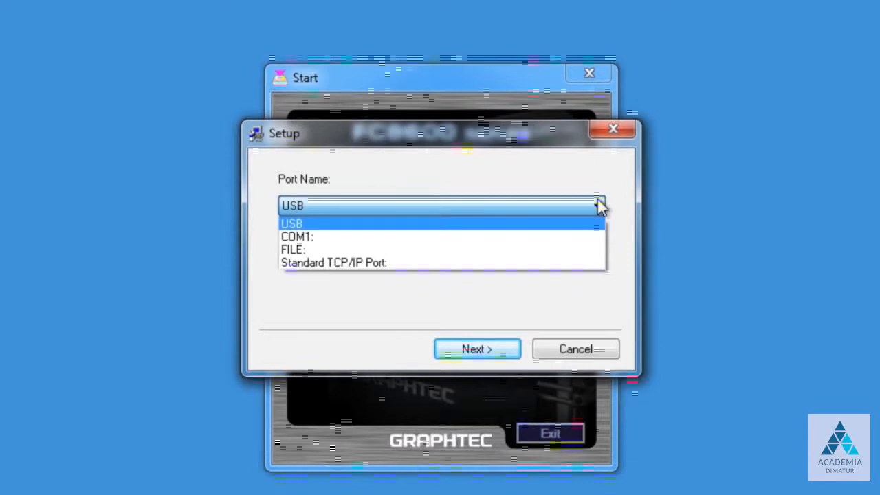
click(599, 205)
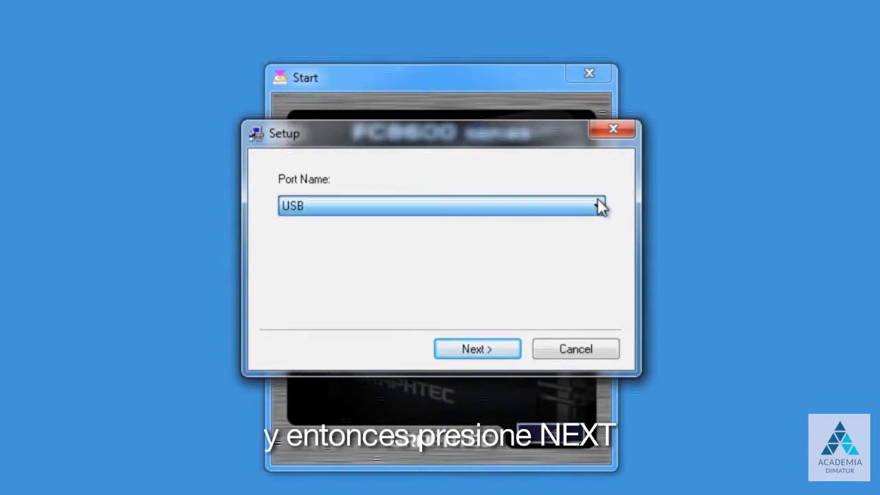
click(474, 350)
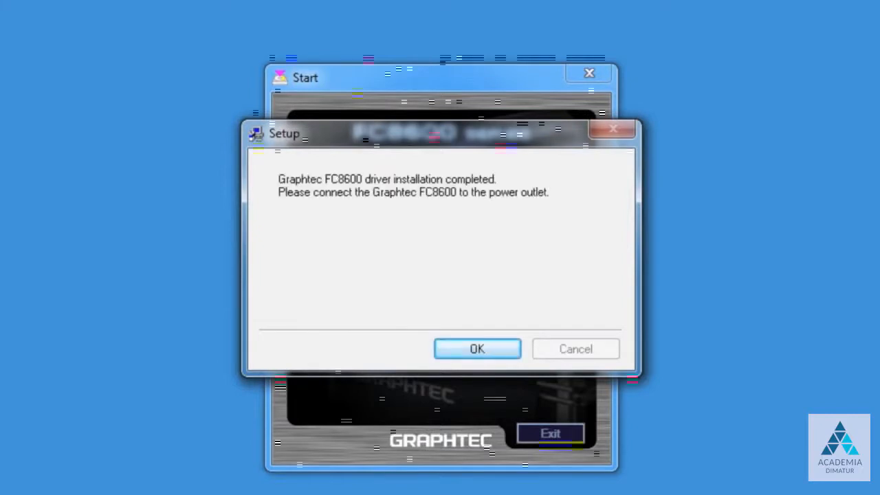
click(478, 349)
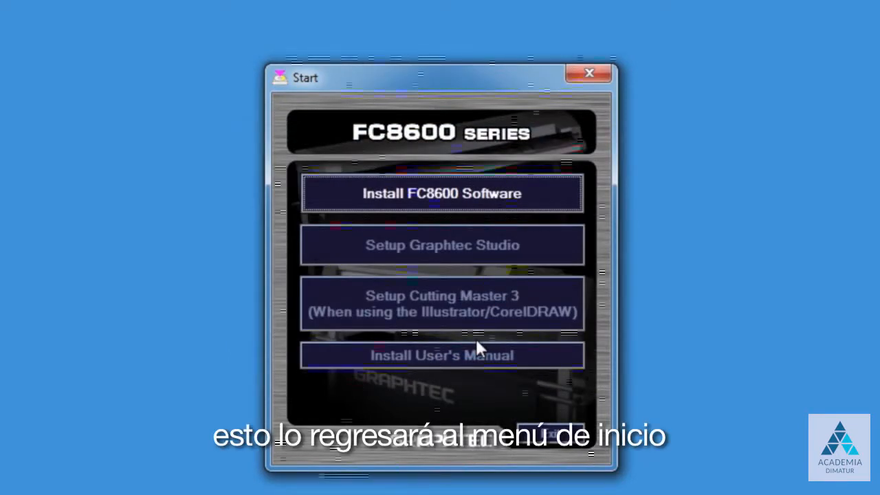
- Exit the FC8600 Series setup launcher
click(549, 431)
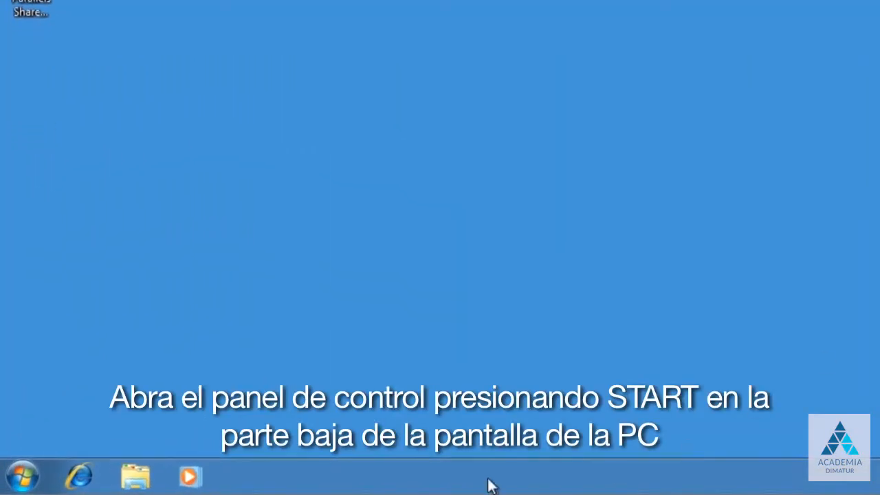
- Launch Cutting Plotter Controller for FC8000 from the Graphtec Cutting Plotter Controller Start menu folder
click(23, 477)
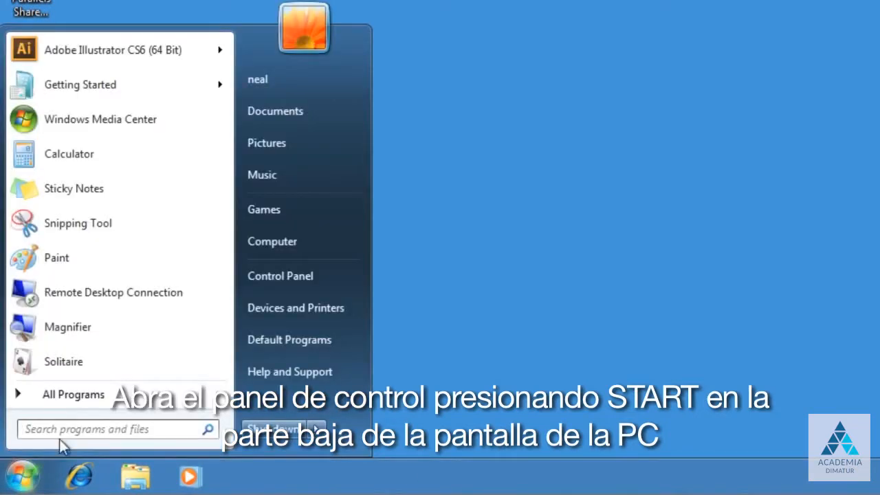
click(82, 394)
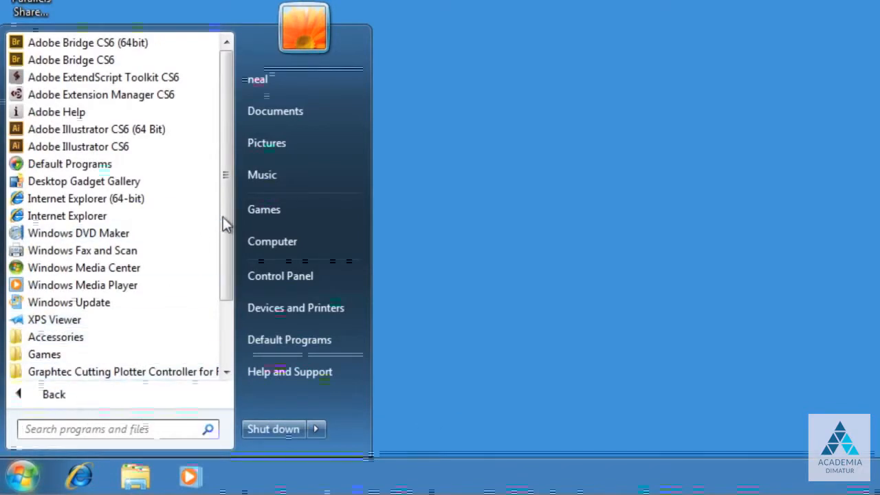
drag(227, 216, 226, 261)
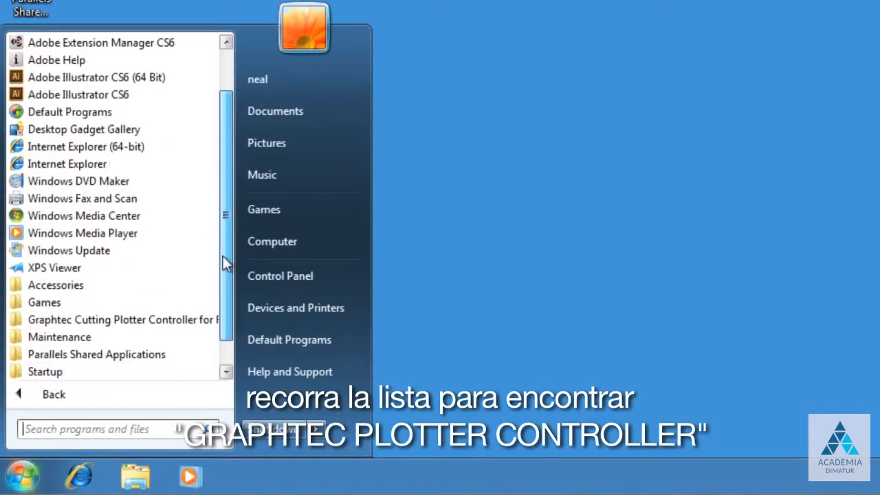
click(110, 320)
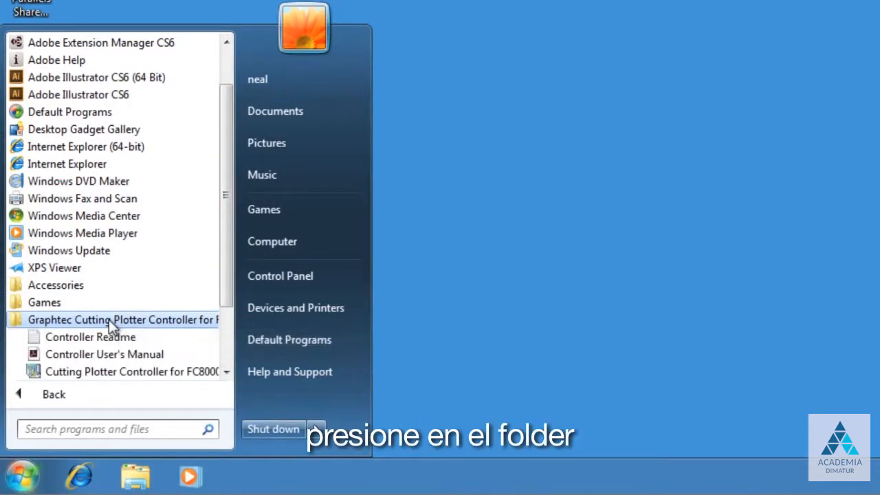
click(117, 374)
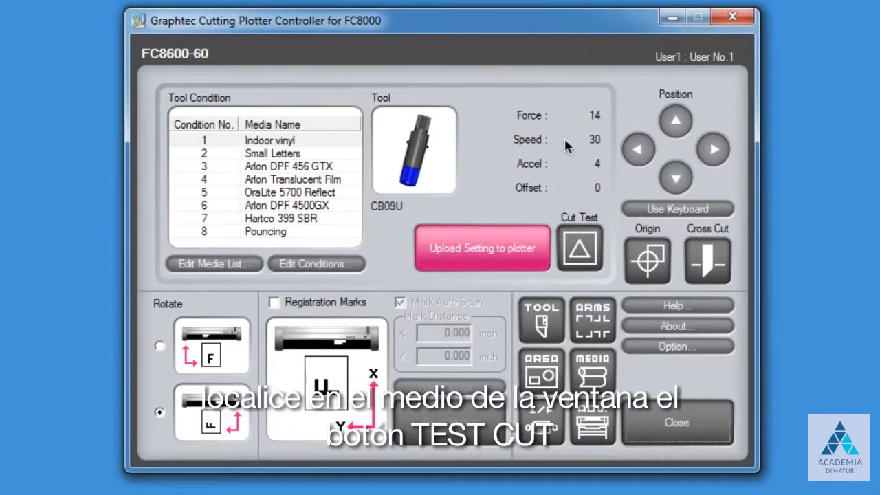
- Run and confirm a test cut using the Indoor vinyl condition
click(580, 247)
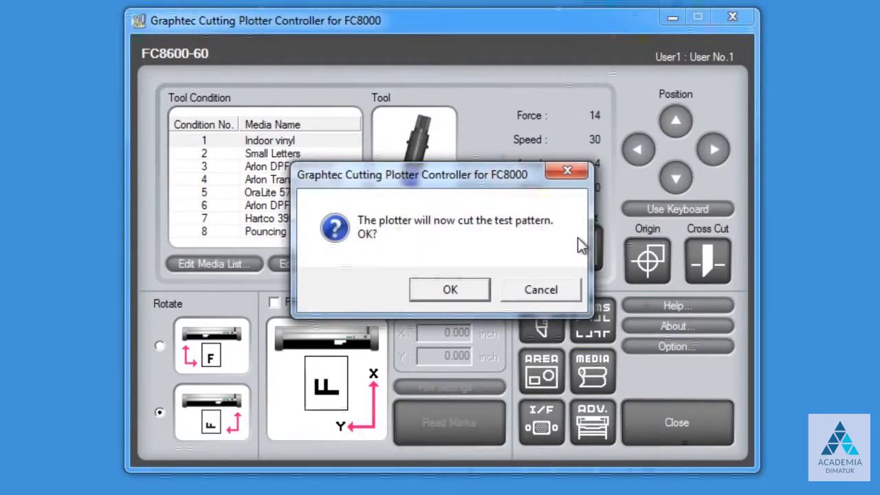
click(440, 292)
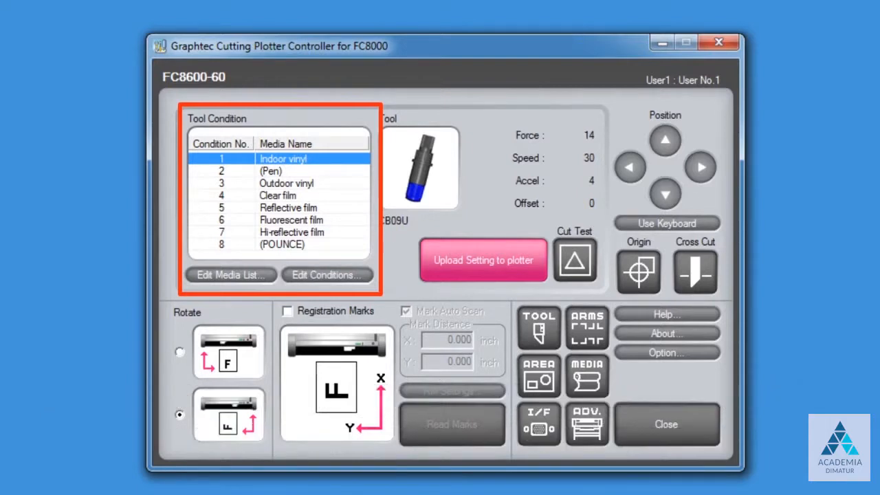
click(272, 170)
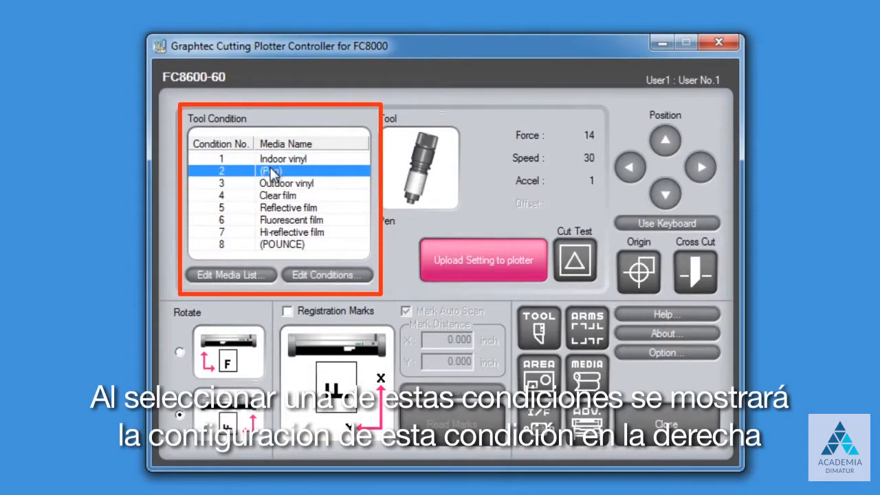
click(271, 183)
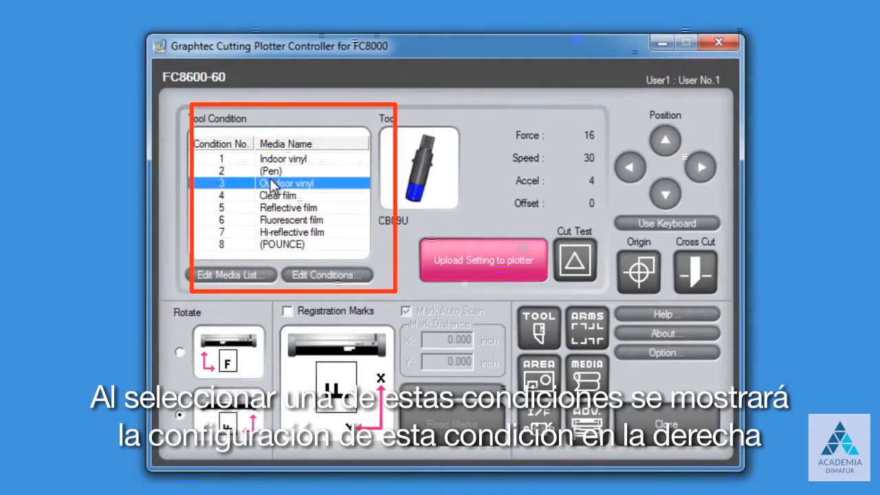
click(272, 196)
click(271, 208)
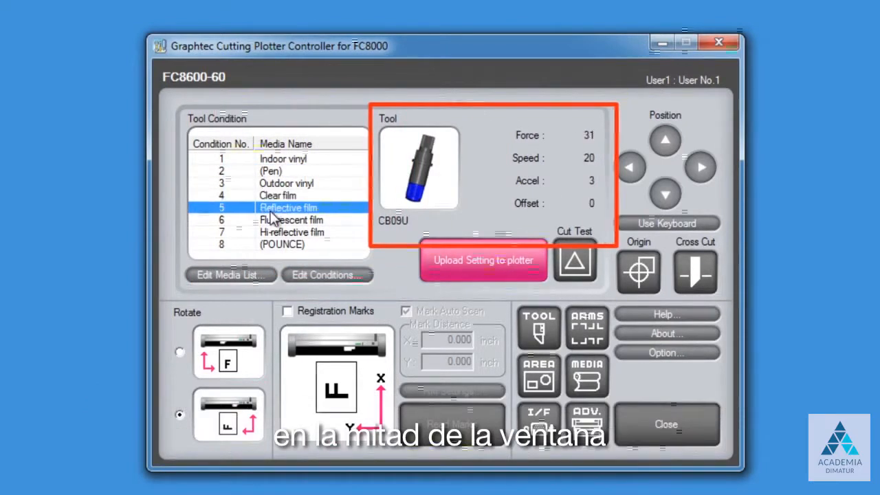
click(278, 172)
click(292, 160)
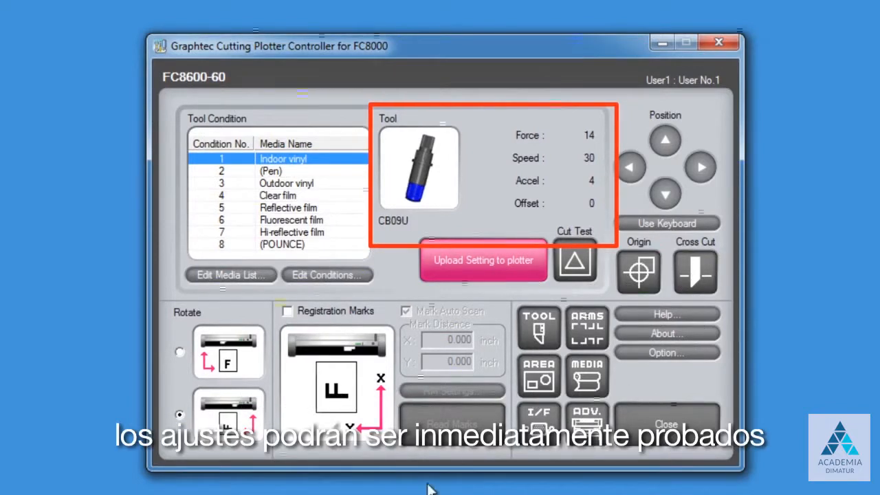
click(575, 263)
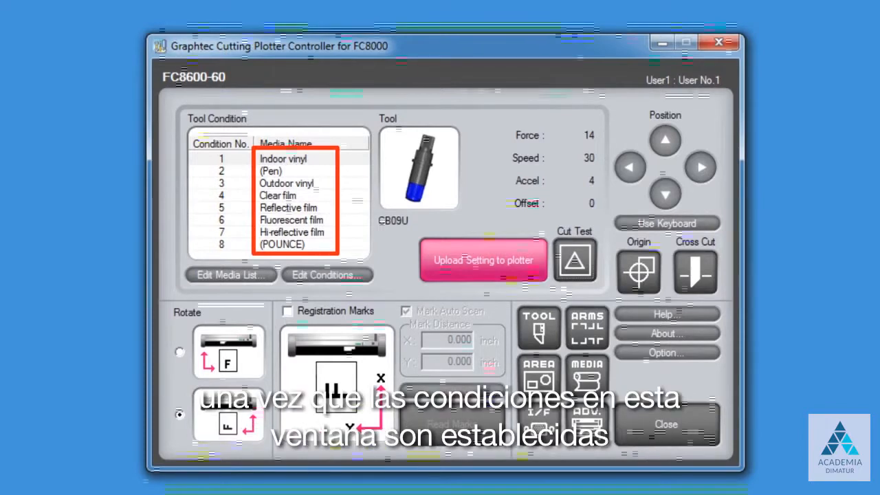
click(487, 260)
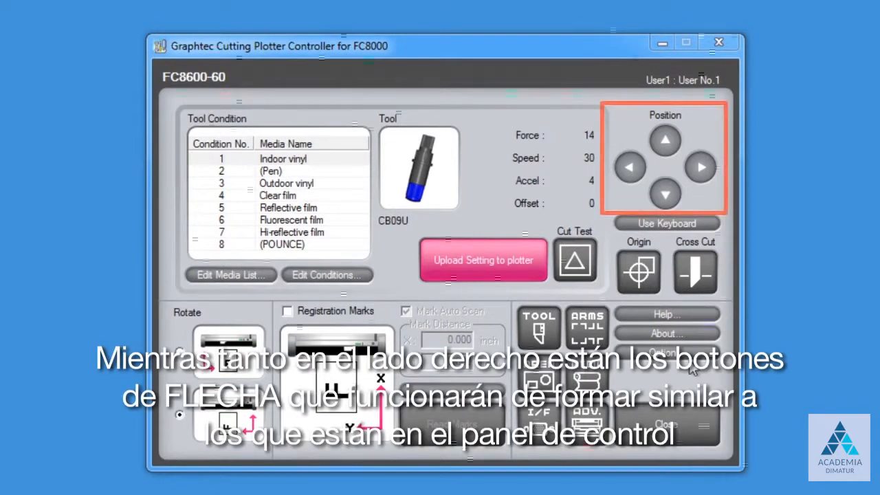
click(665, 139)
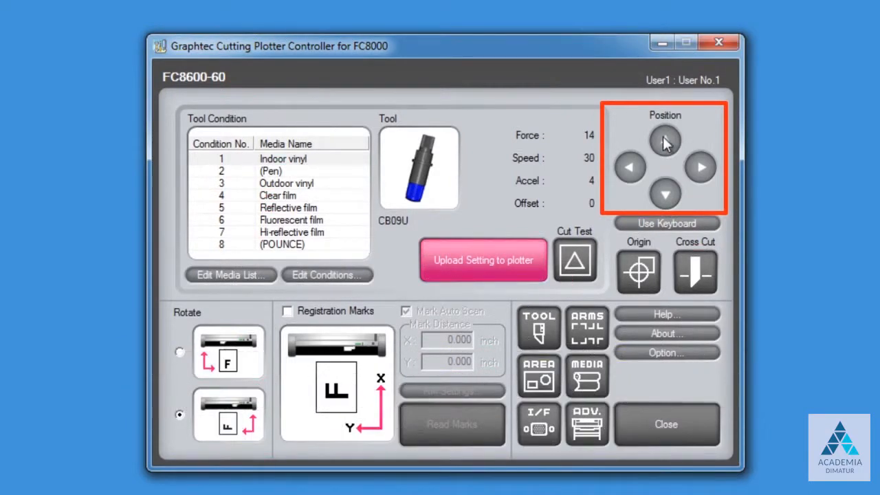
click(700, 169)
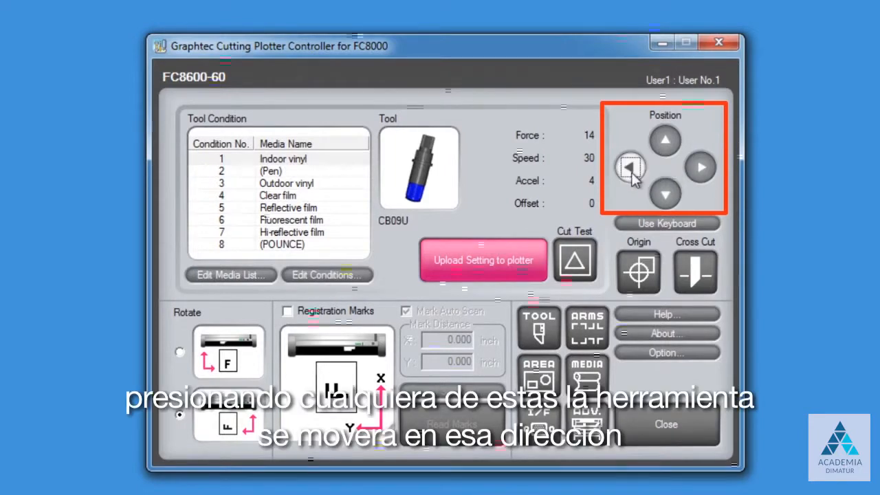
click(665, 194)
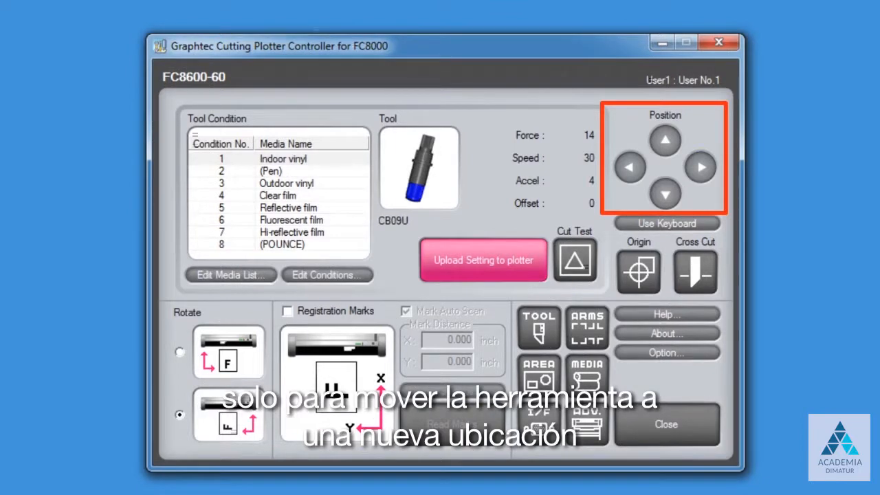
click(661, 227)
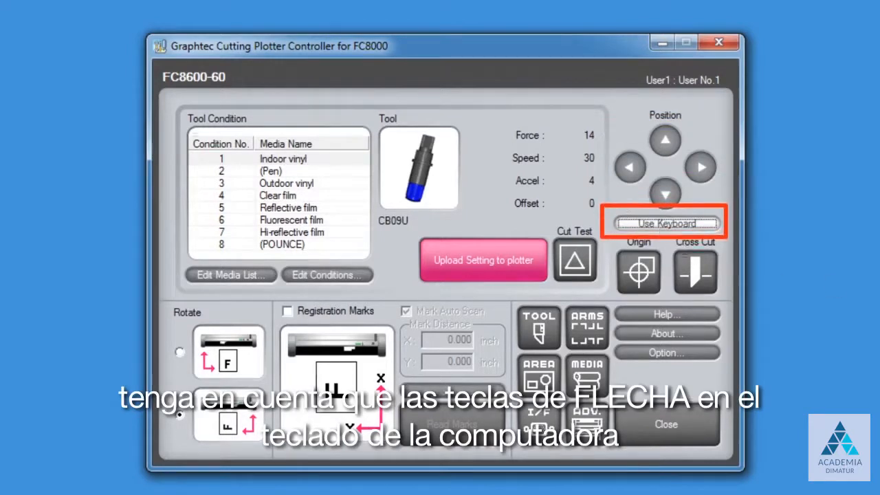
click(674, 228)
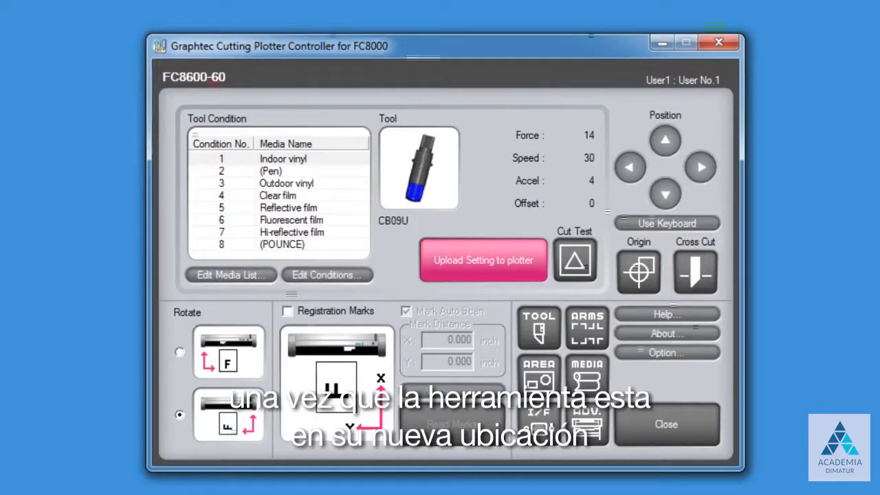
click(642, 274)
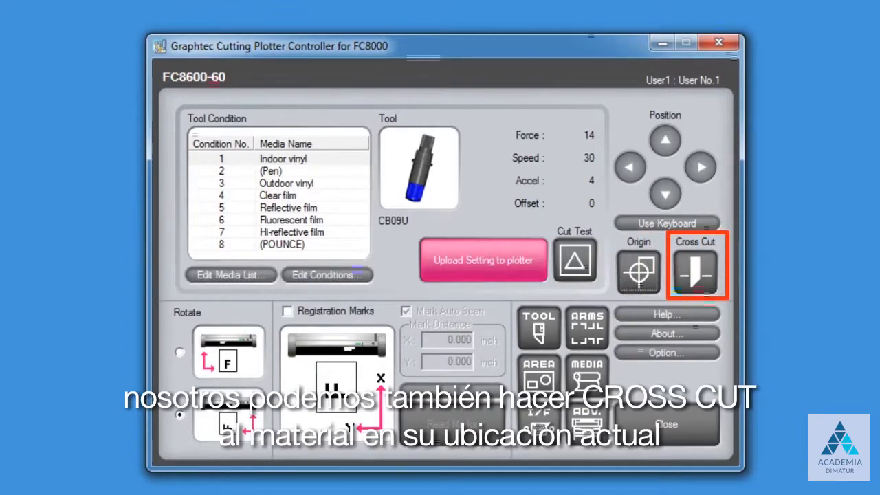
click(179, 352)
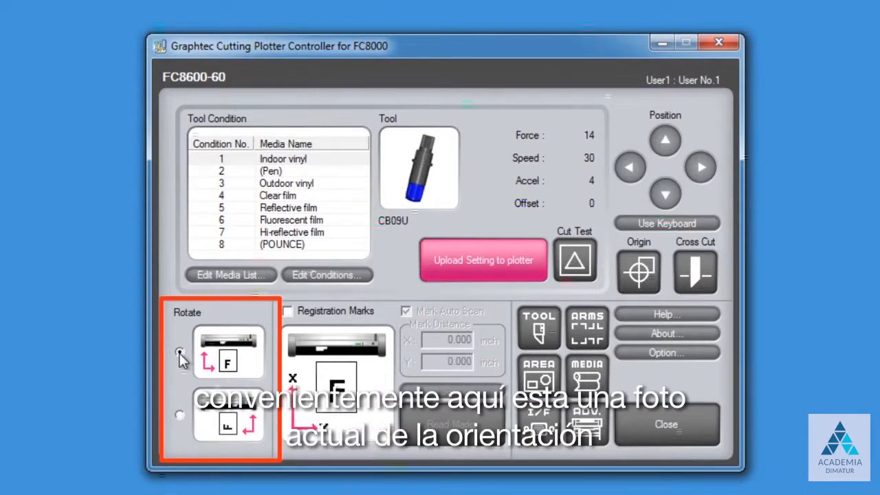
click(178, 415)
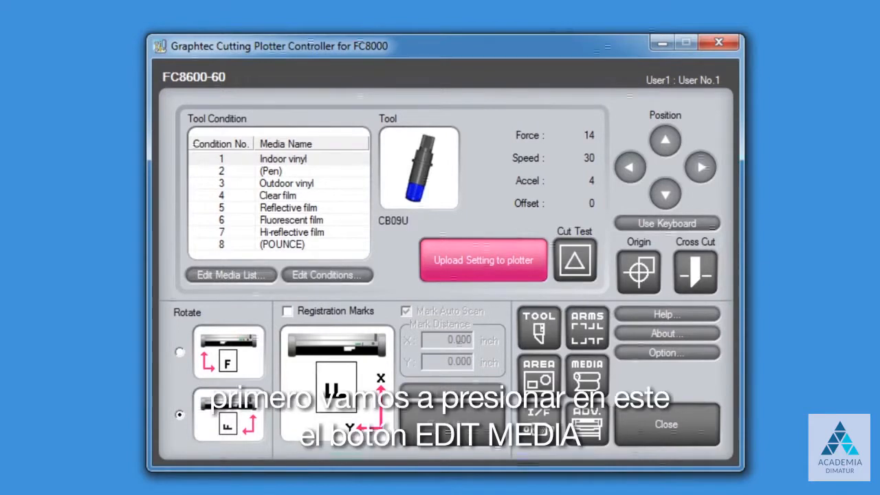
- Open Edit Media List, select the Small letter row and scroll through all its columns
click(239, 271)
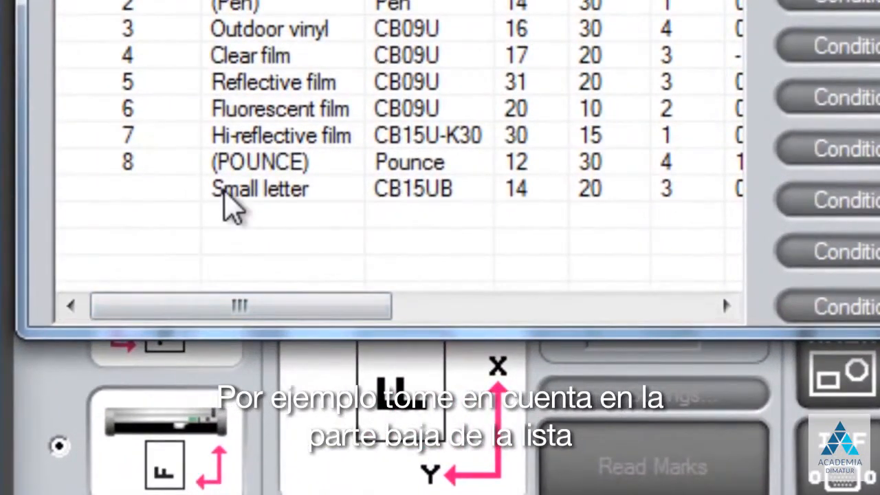
click(224, 191)
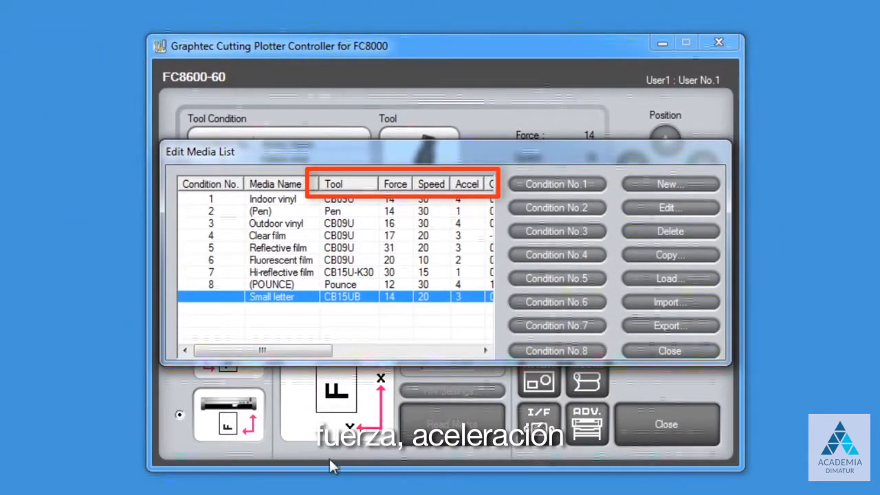
drag(310, 352, 473, 359)
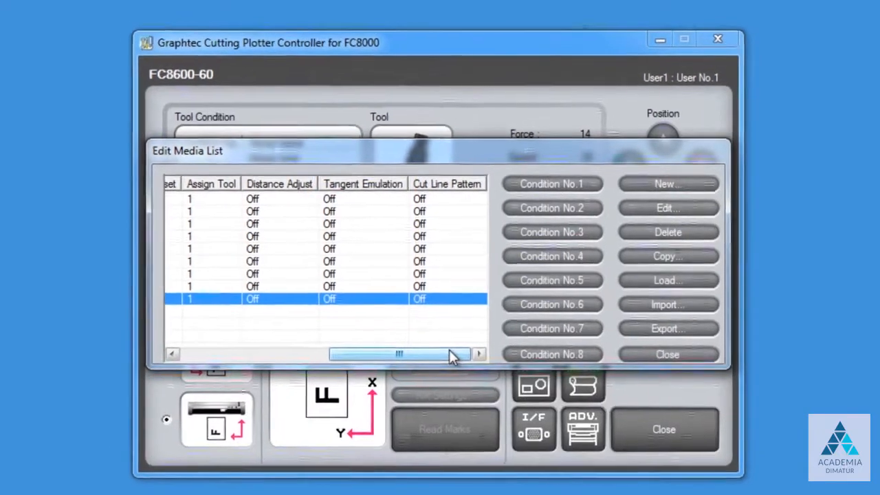
drag(457, 348, 314, 349)
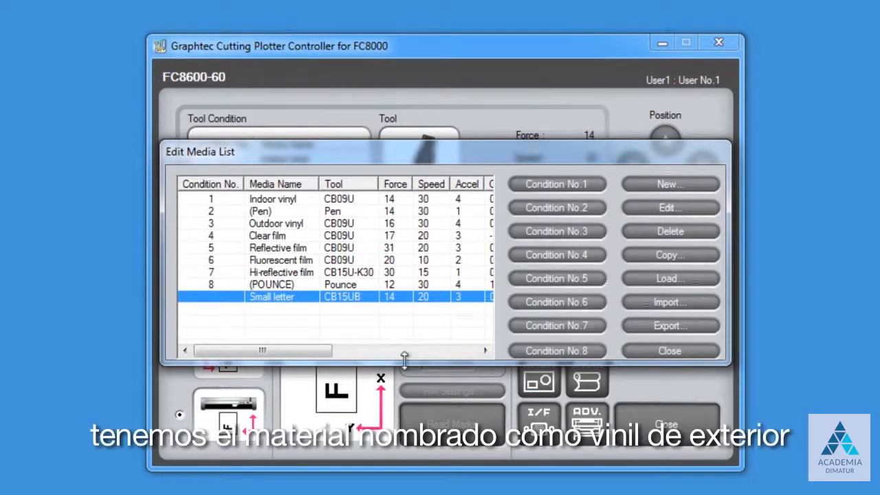
- Select Outdoor vinyl, then start a new blank media condition
click(252, 225)
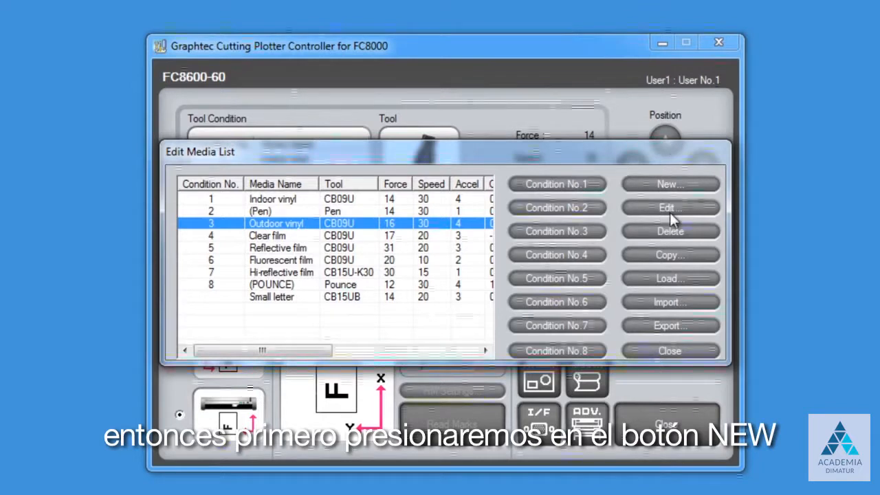
click(669, 183)
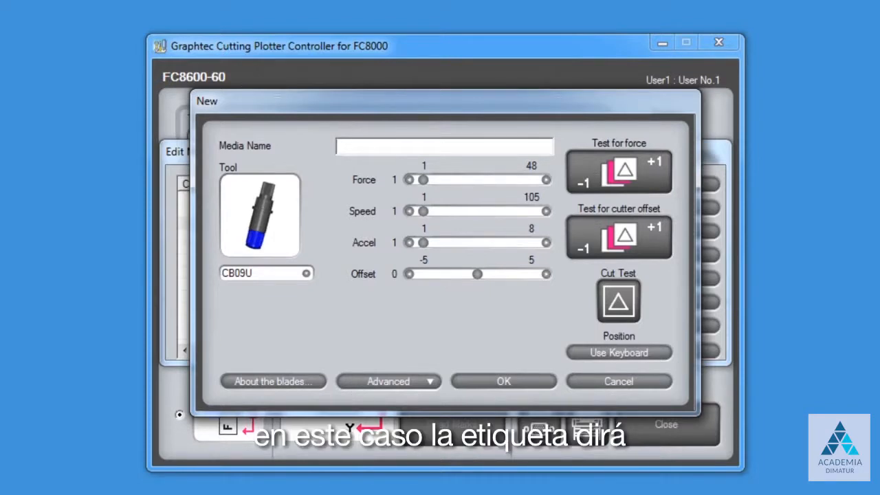
- Name the new medium 'Arlon DPF 4500gx' and set force 14, speed 45
text(Arlon DPF )
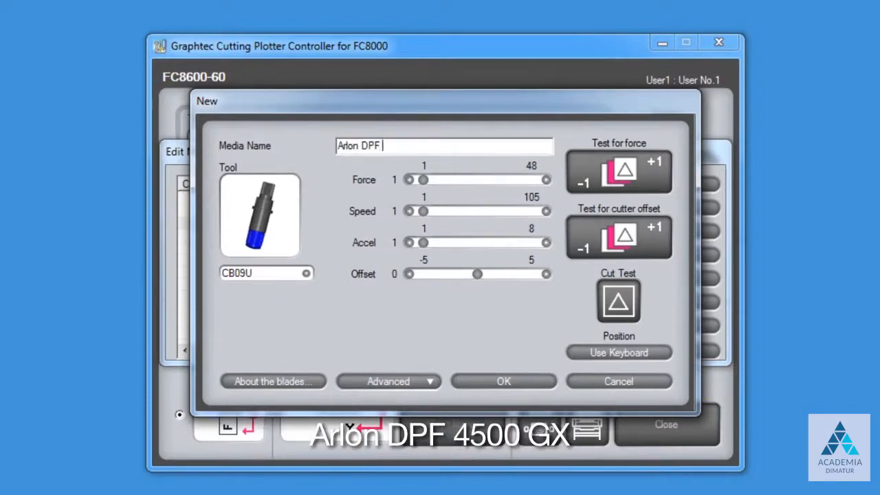
text(4500gx)
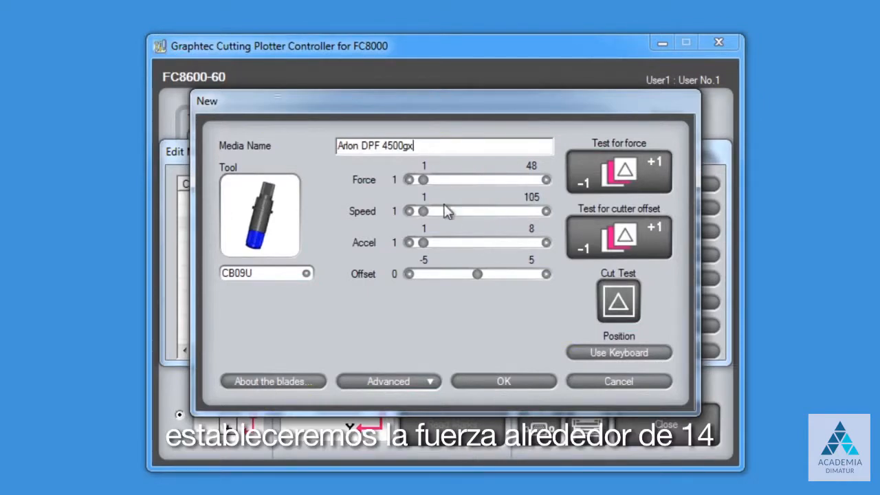
drag(425, 179, 434, 178)
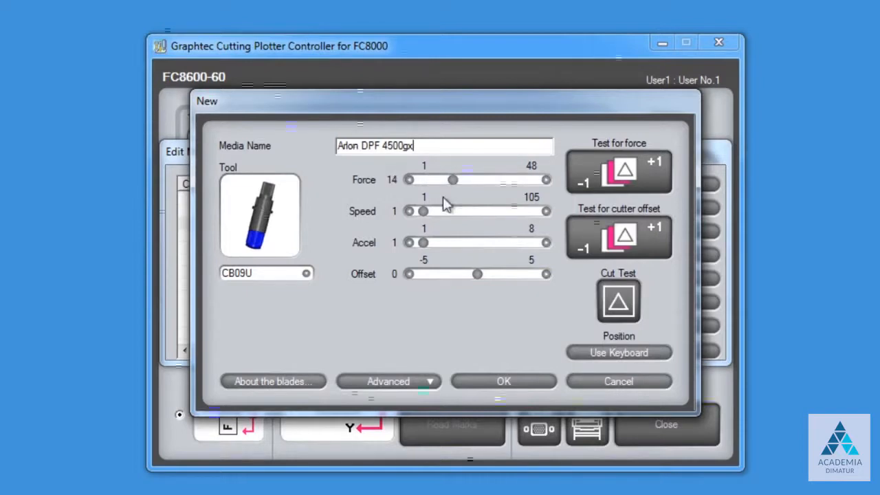
drag(423, 211, 467, 210)
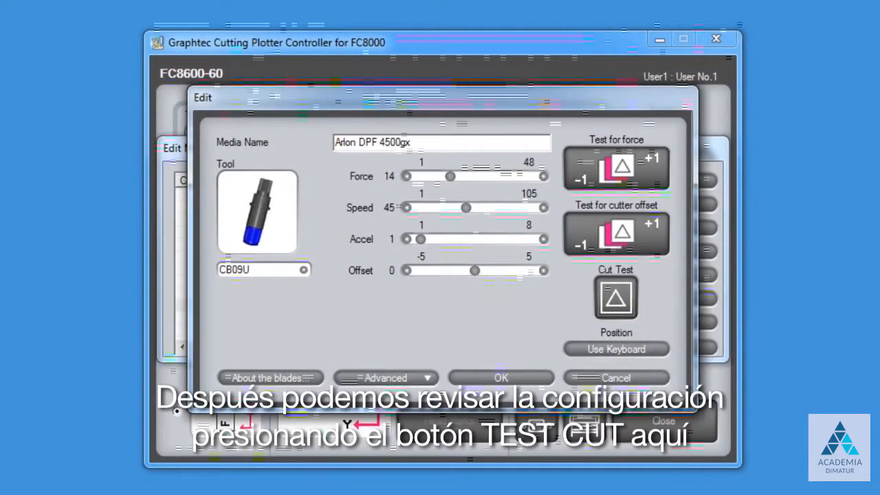
- Test-cut the Arlon DPF 4500gx settings, then save it to the media list
click(614, 303)
click(474, 303)
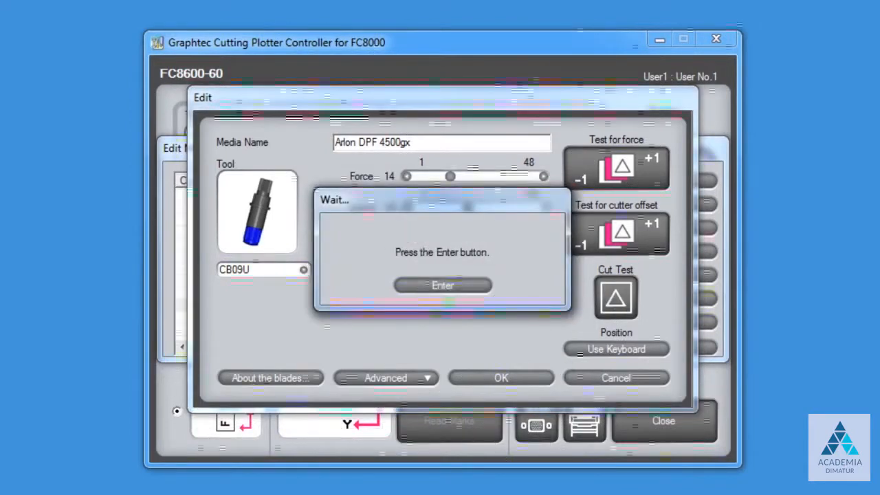
click(450, 284)
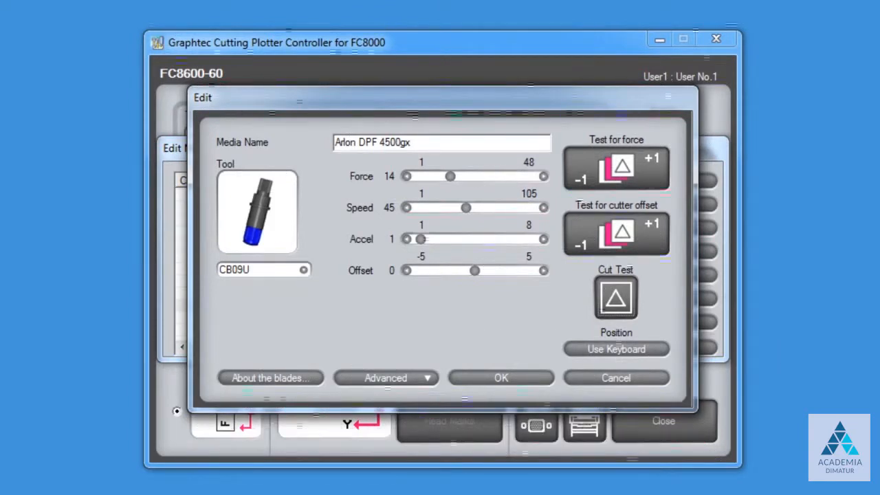
click(500, 379)
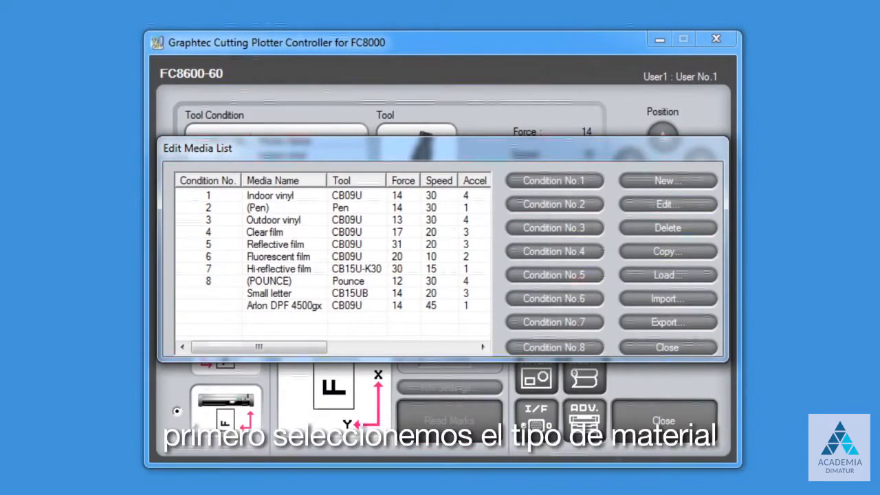
- Edit Outdoor vinyl, raising force to 16 and renaming it 'Arlon DPF 456 gtx'
click(270, 221)
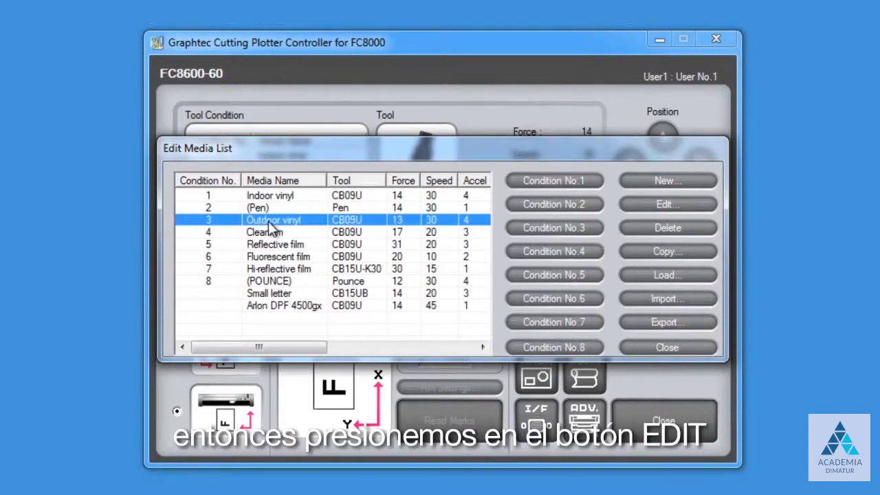
click(674, 205)
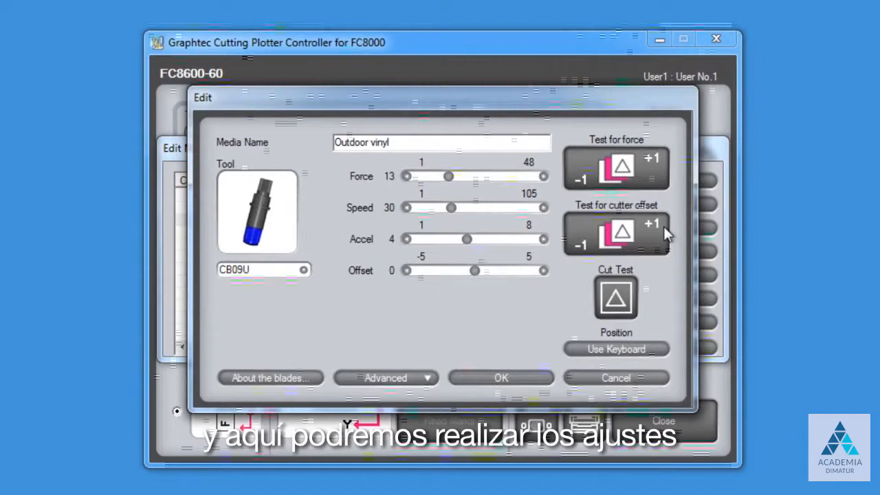
click(544, 177)
click(544, 177)
click(544, 177)
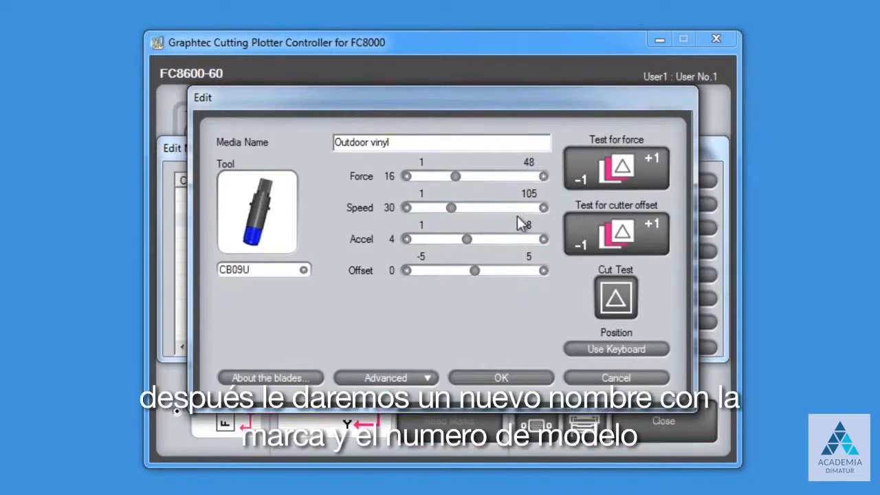
drag(400, 143, 280, 158)
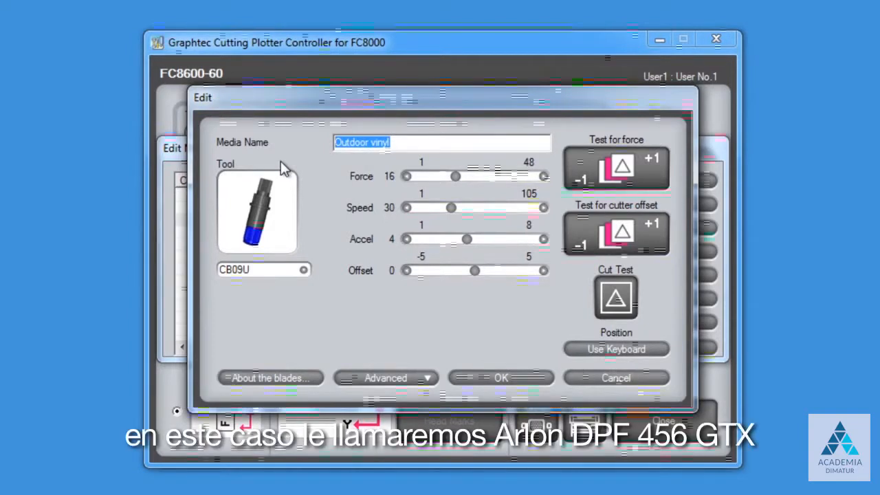
text(Arlon DPF 456 gtx)
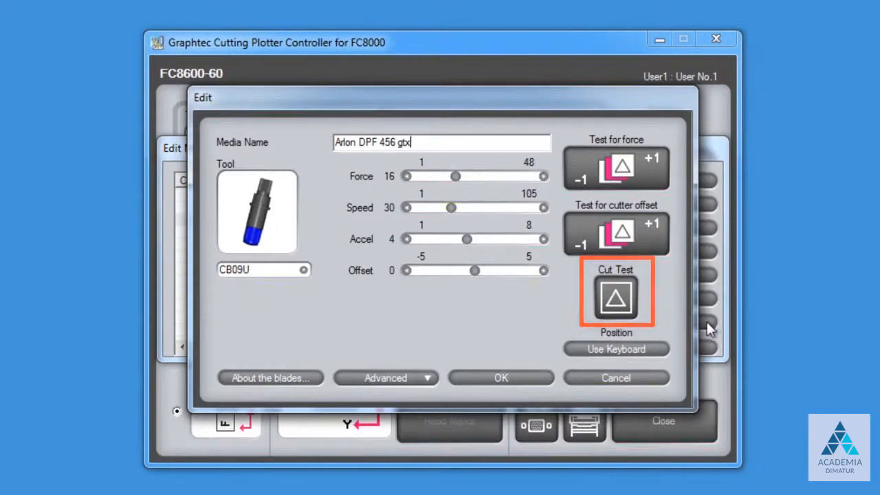
- Test-cut the edited Arlon DPF 456 gtx settings and clear the wait prompt
click(614, 300)
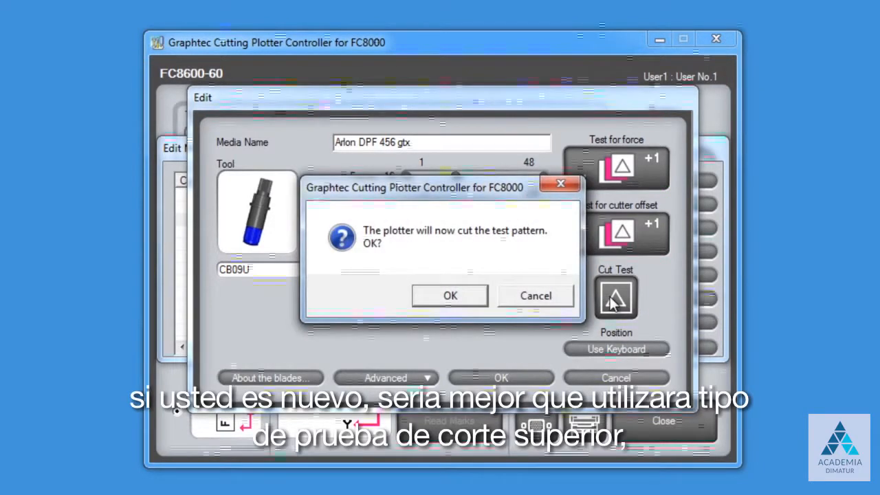
click(467, 298)
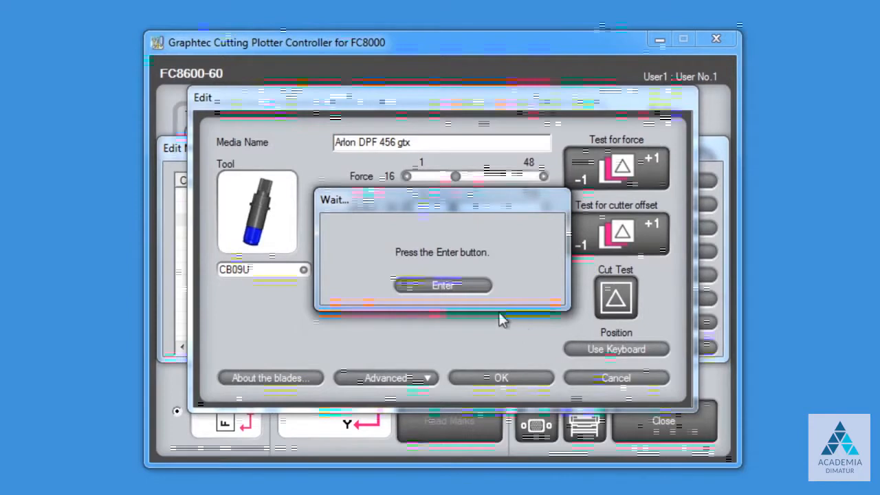
click(453, 284)
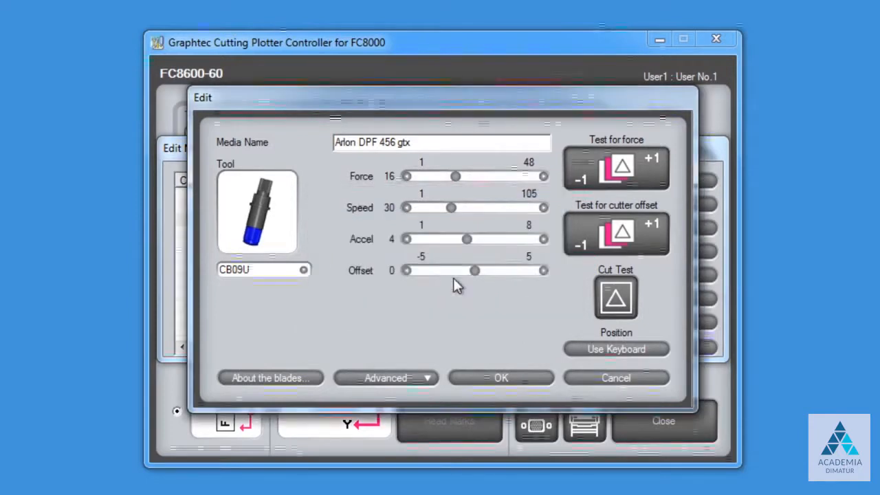
- Save condition 3 as Arlon DPF 456 gtx and start a blank new media entry
click(518, 377)
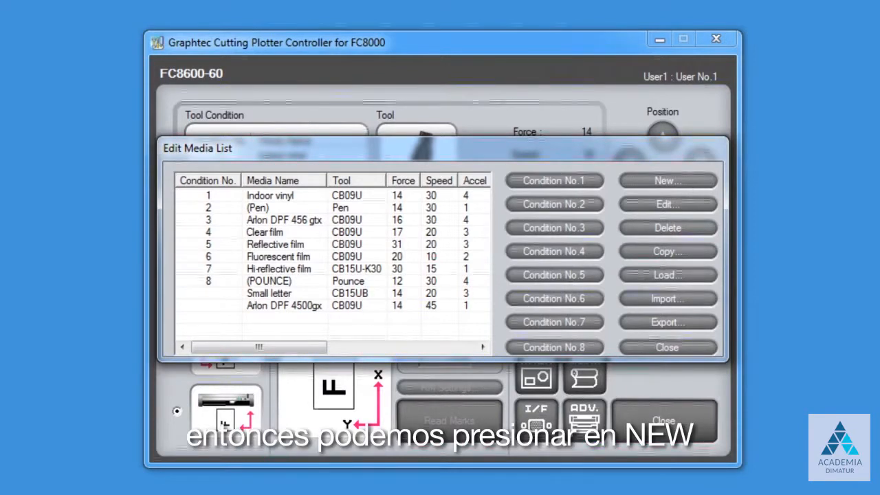
click(666, 181)
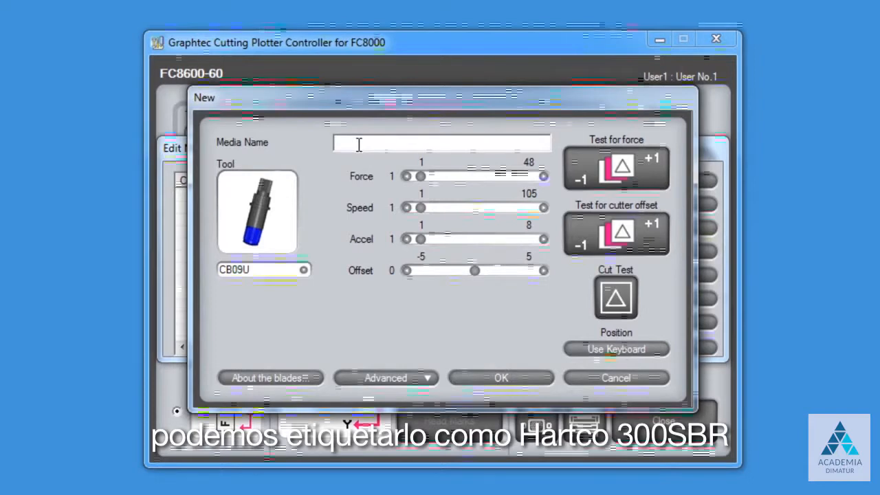
- Name the new media Hartco 399SBR with blade CB15U-K30, then view the blade reference chart
text(Hartco 399SBR)
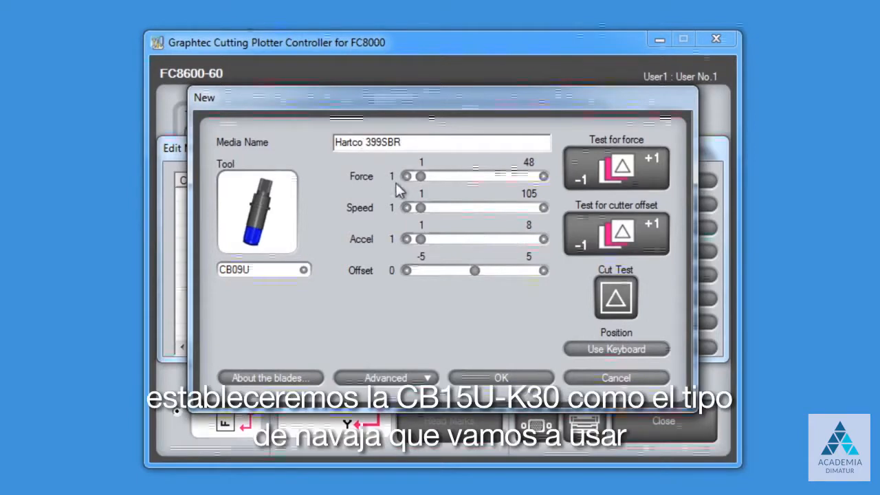
click(303, 270)
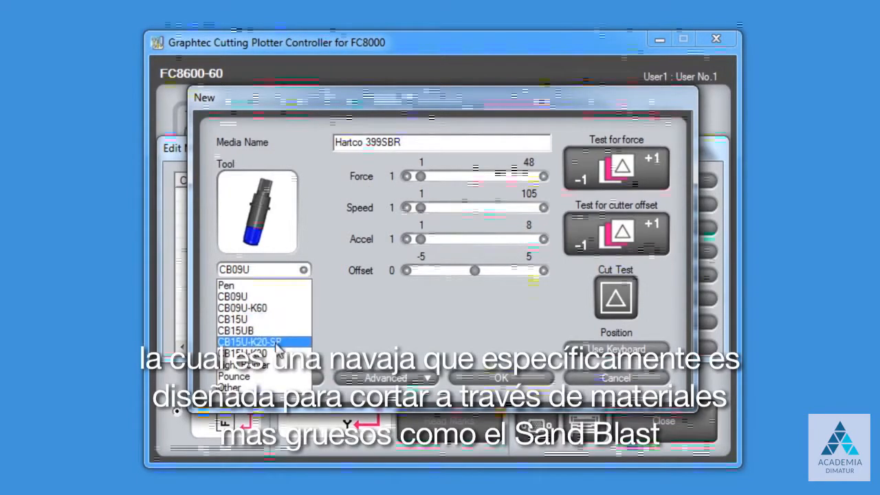
click(277, 354)
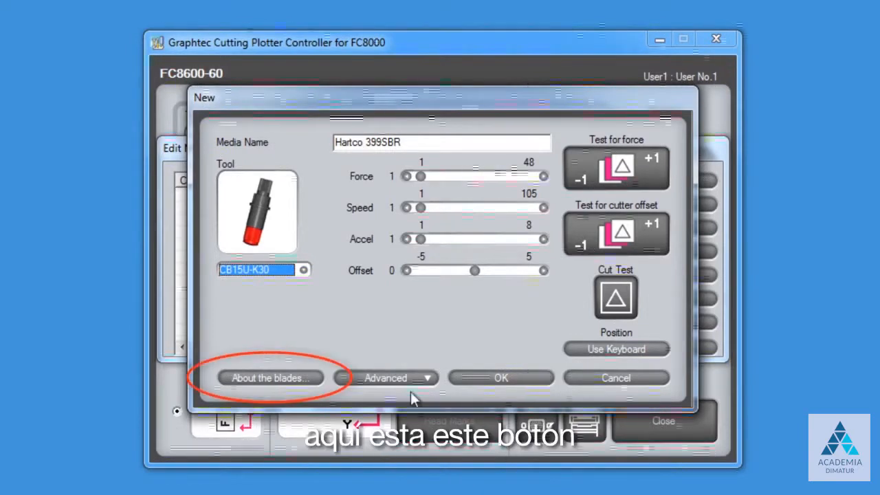
click(270, 379)
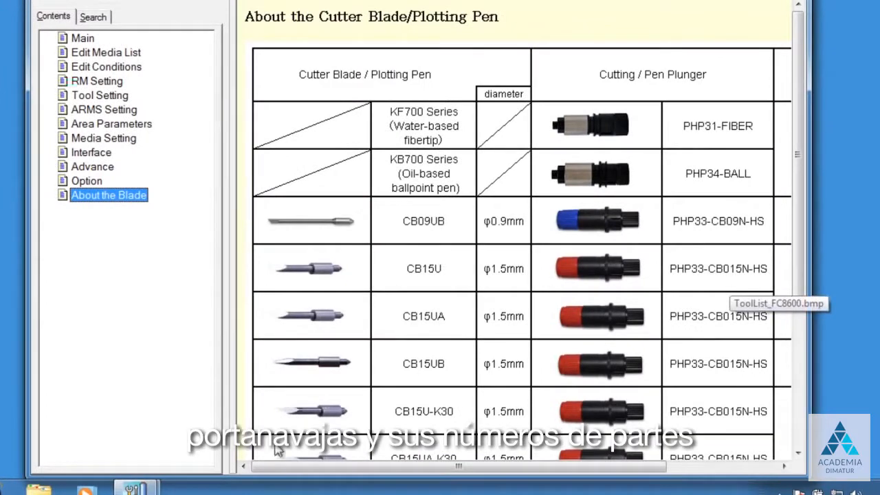
drag(298, 467, 439, 481)
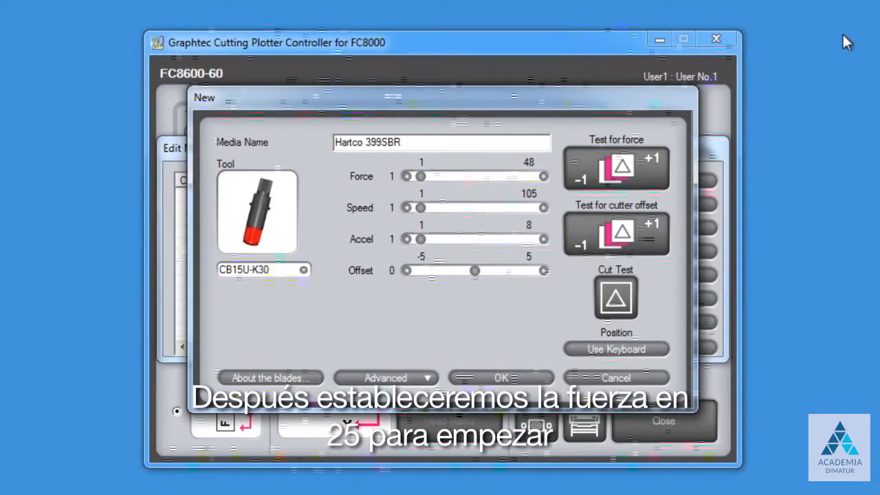
- Set the Hartco 399SBR cutting force to 25 and speed to 20
drag(421, 176, 476, 174)
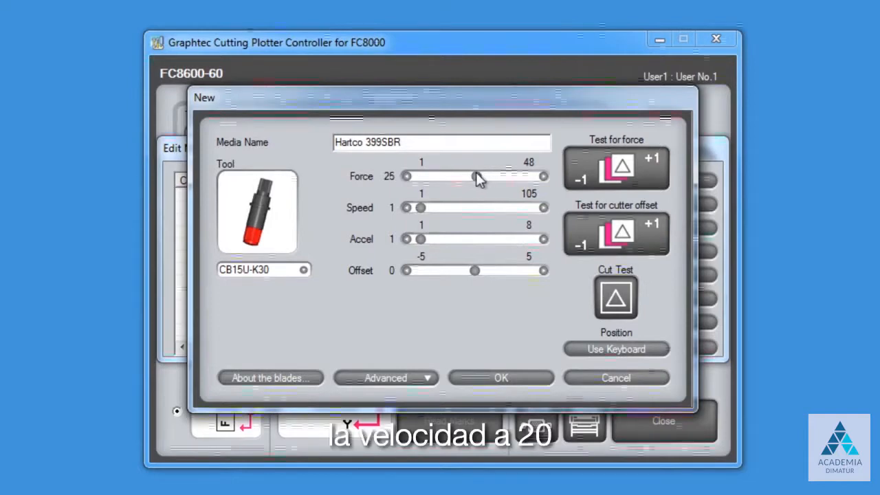
drag(420, 206, 444, 217)
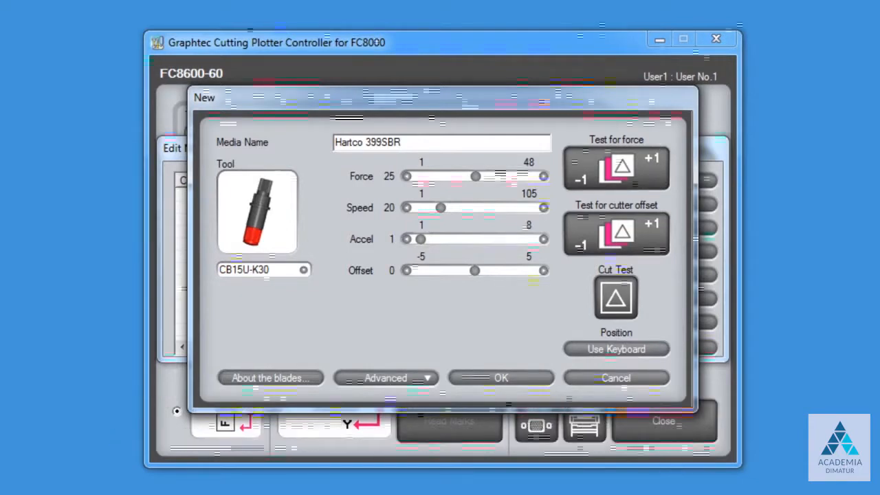
click(425, 379)
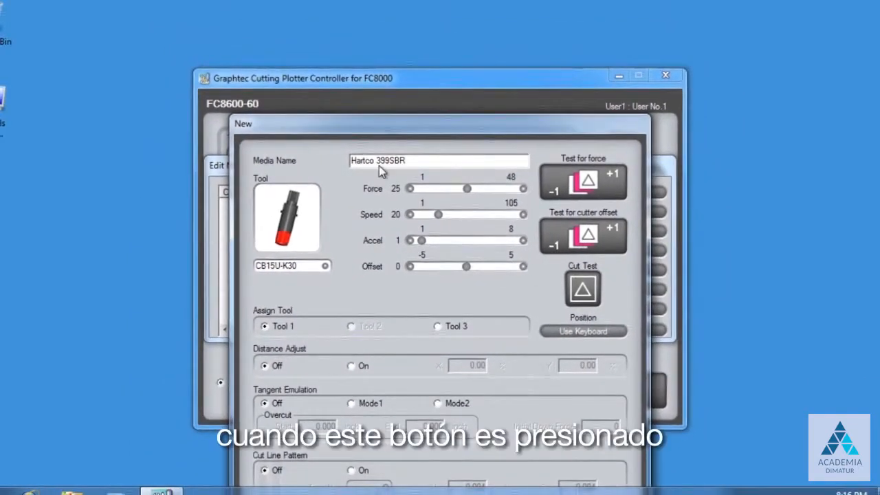
- Enable Tangent Emulation Mode1 with a 0.01 inch overcut start and save Hartco 399SBR
drag(389, 127, 391, 31)
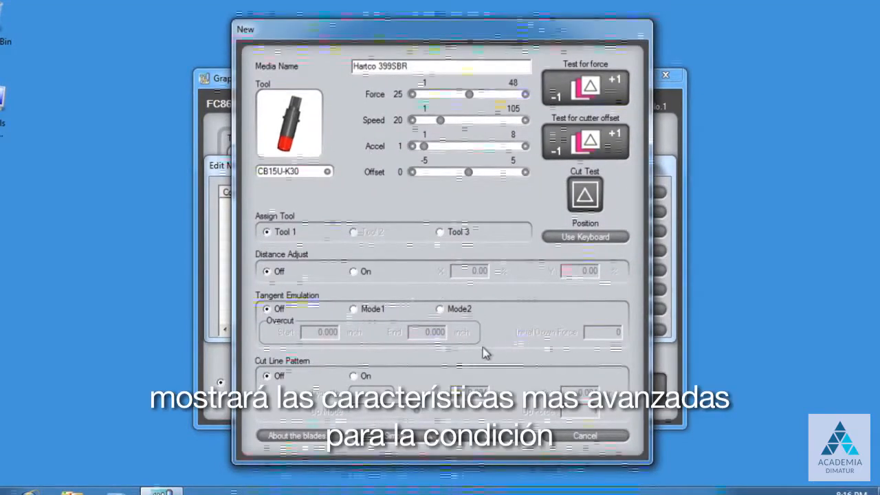
click(353, 309)
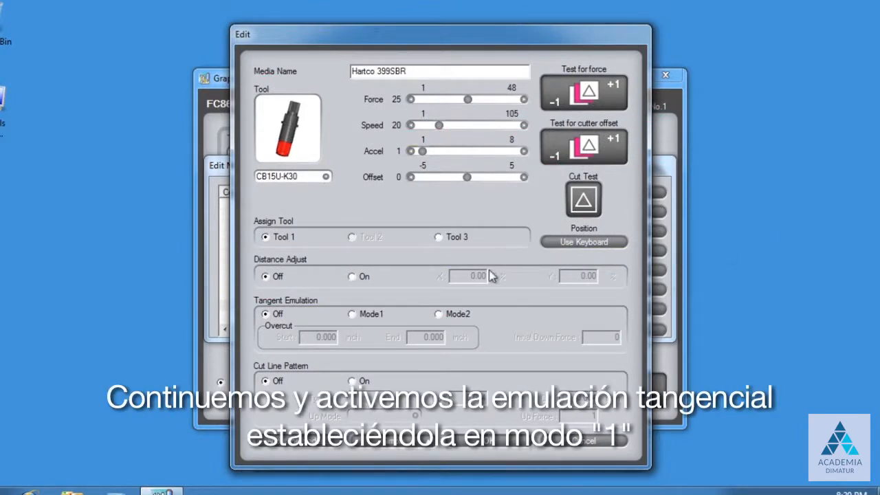
click(351, 316)
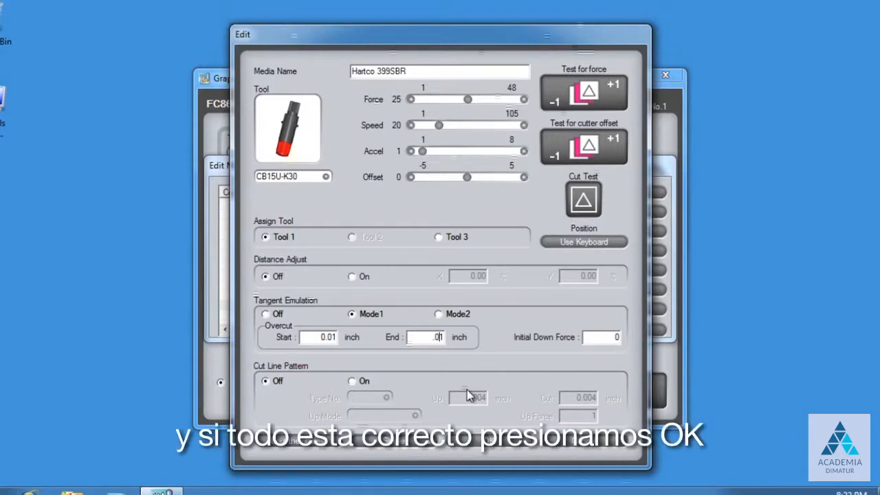
click(506, 441)
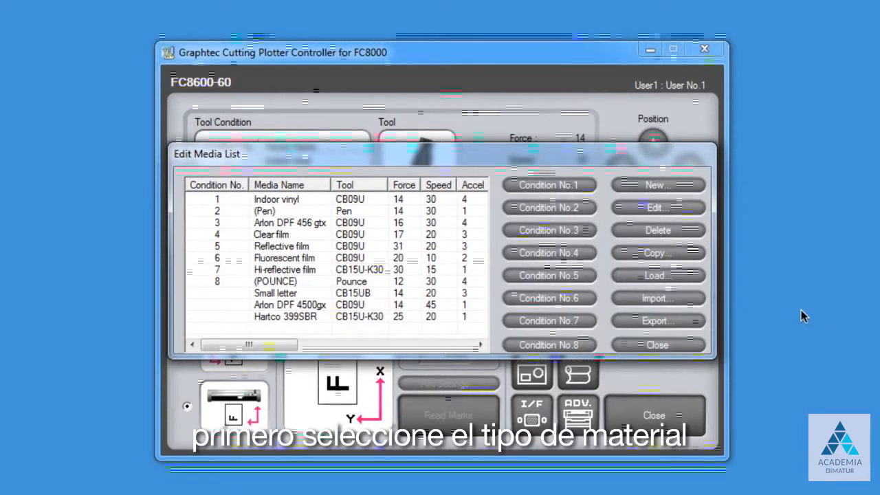
- Assign condition 4 to Arlon DPF 4500gx and condition 8 to Hartco 399SBR, then close the list
click(310, 306)
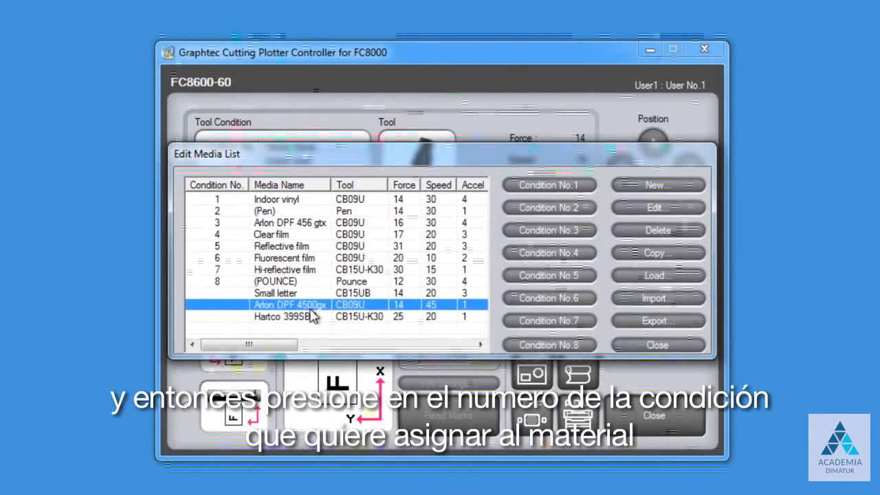
click(534, 253)
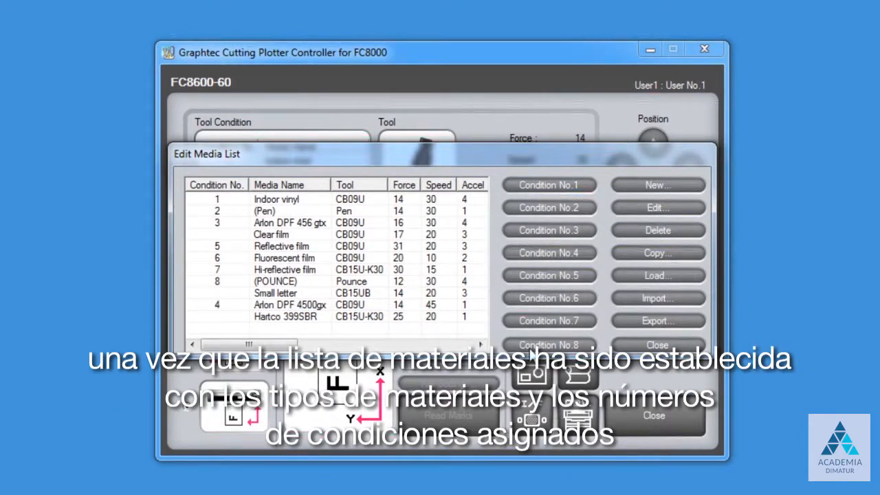
click(275, 316)
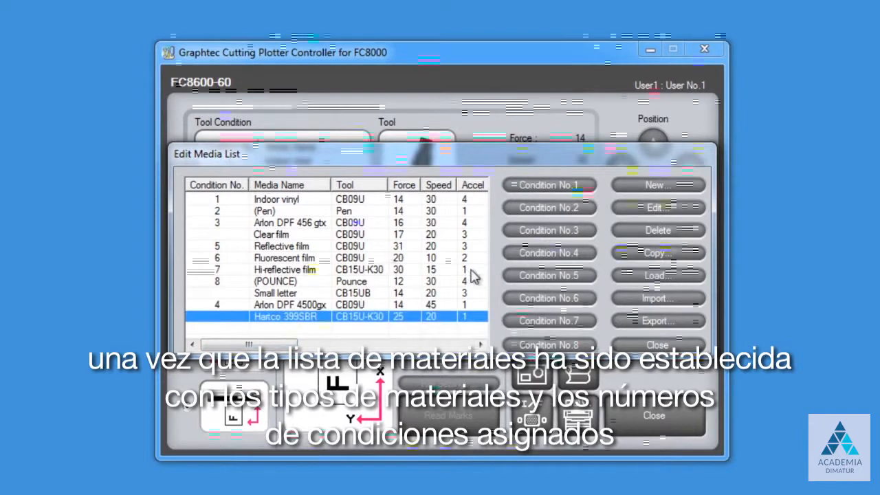
click(561, 345)
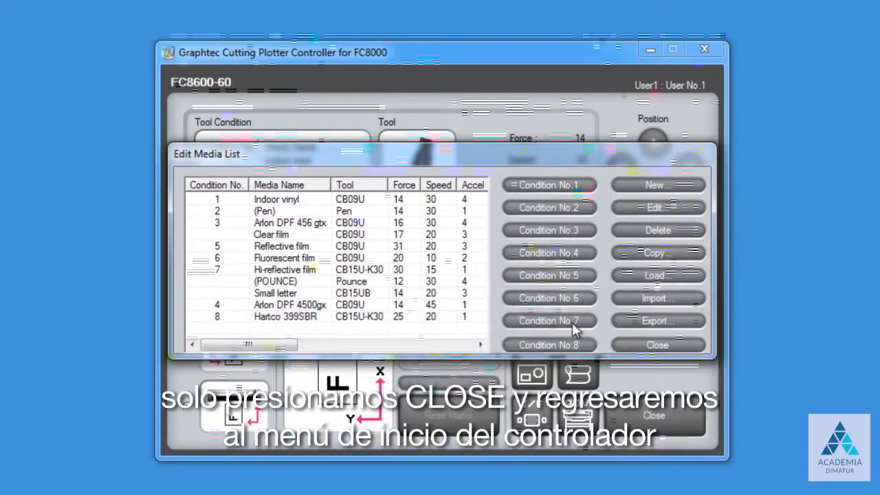
click(657, 345)
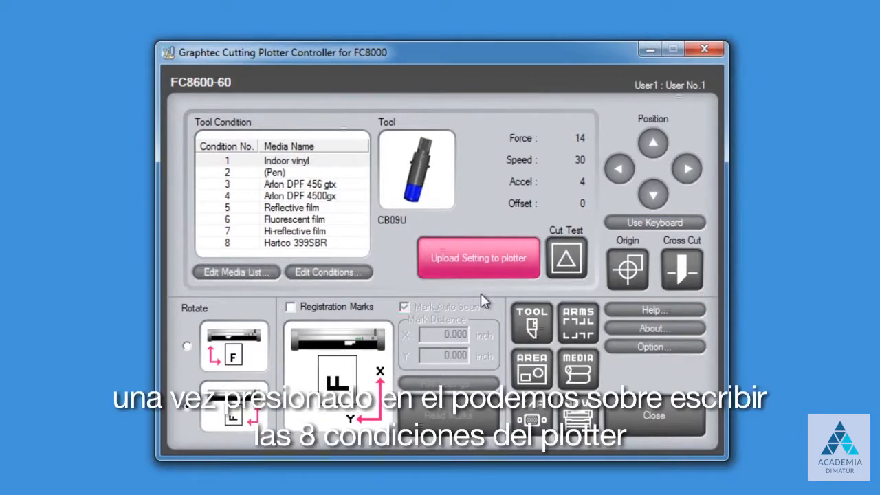
- Upload the eight tool conditions, including Hartco 399SBR, to the FC8000 plotter and check the tool settings
click(481, 265)
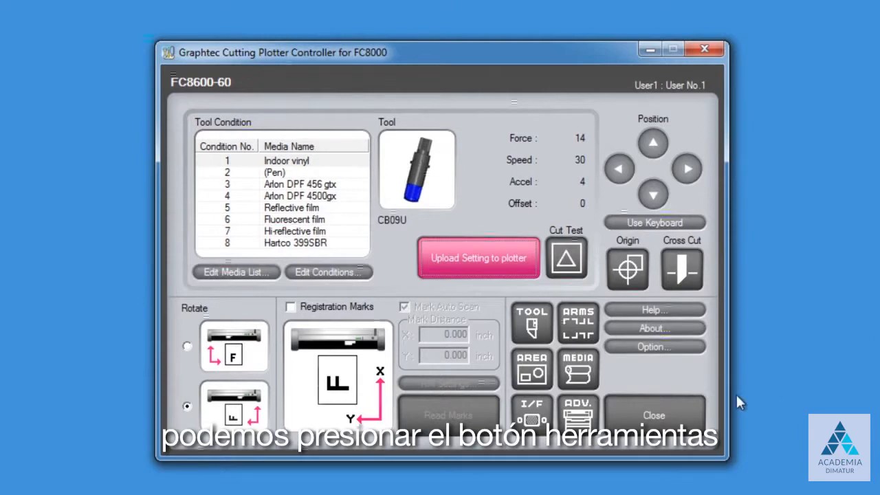
click(528, 320)
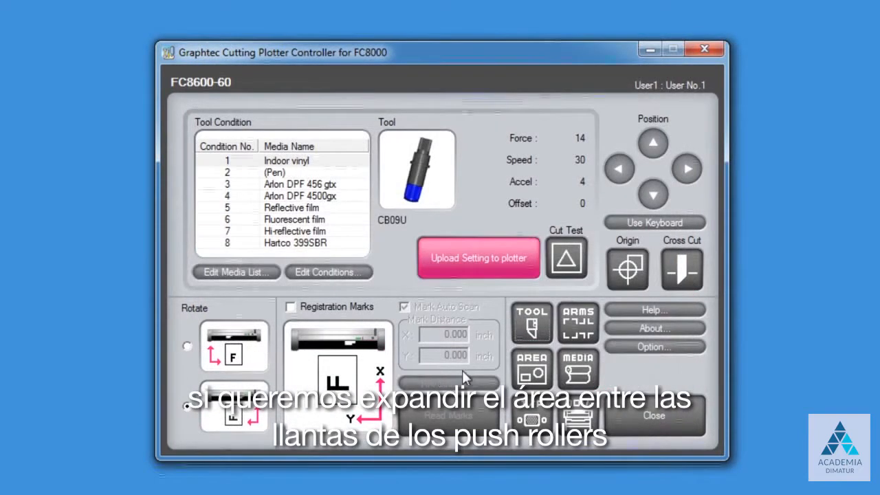
click(545, 372)
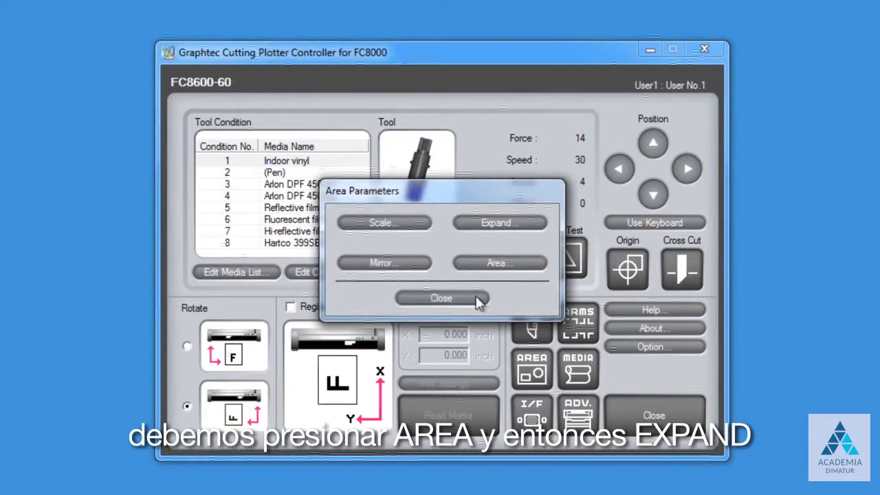
click(485, 224)
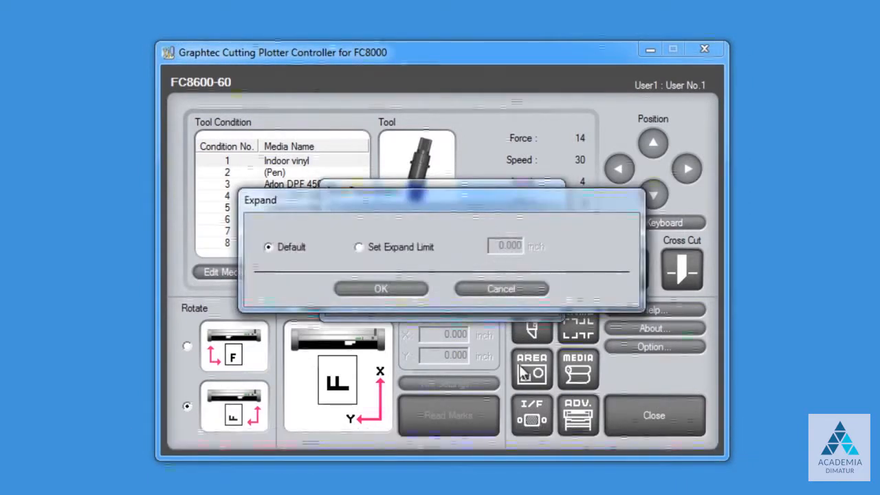
click(358, 247)
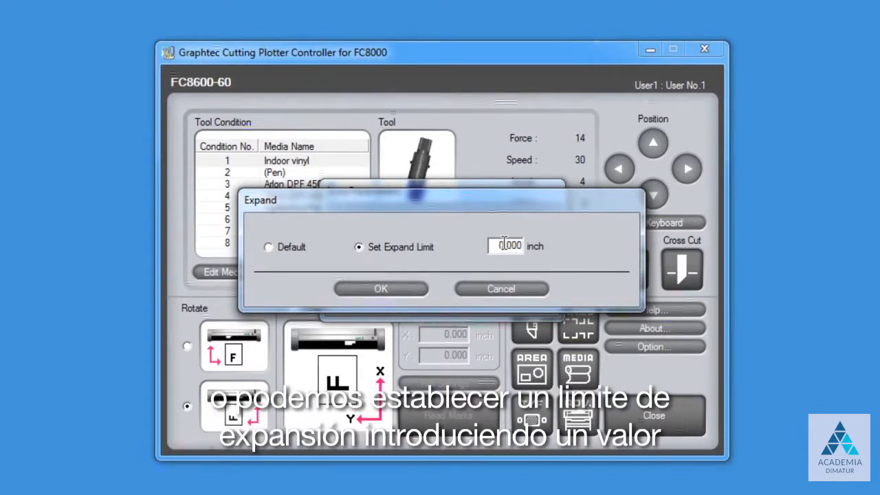
click(481, 289)
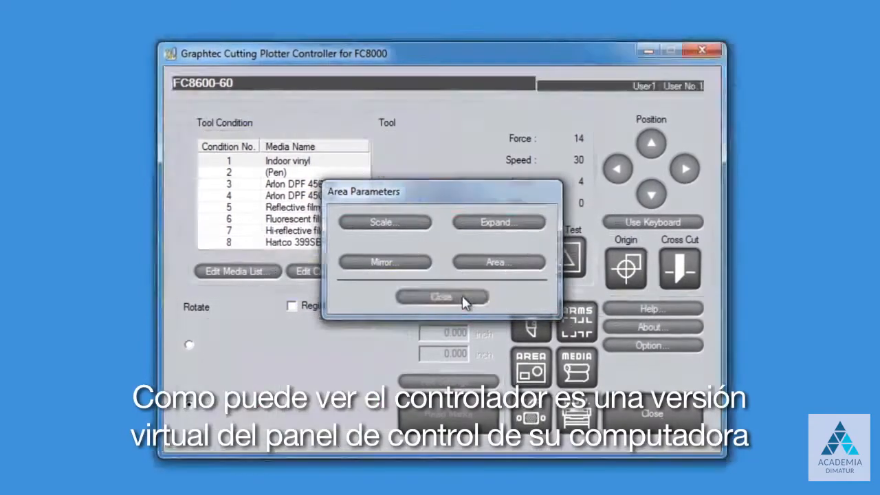